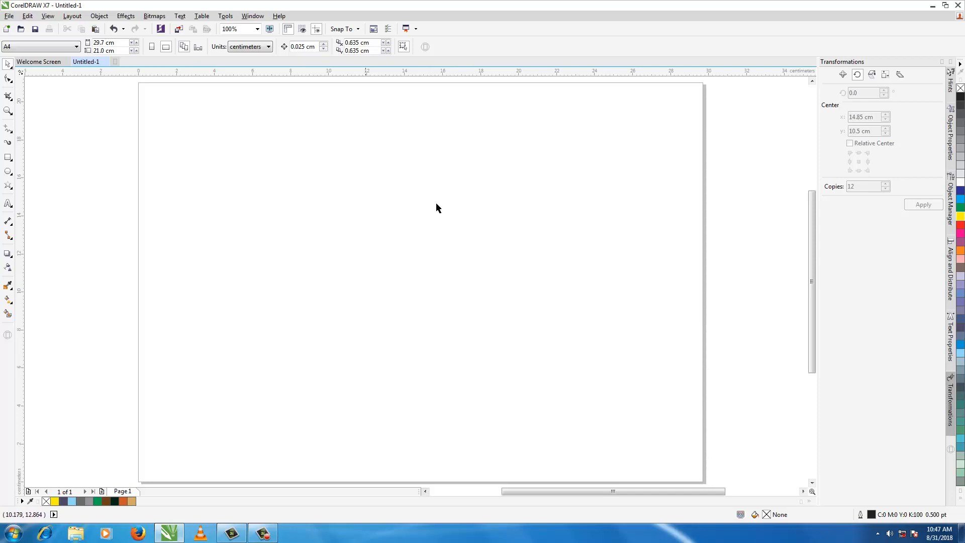
# - Draw a rectangle about 6.4 cm wide and 13.3 cm high in the middle of the page and fill it with 20% black
pyautogui.click(8, 157)
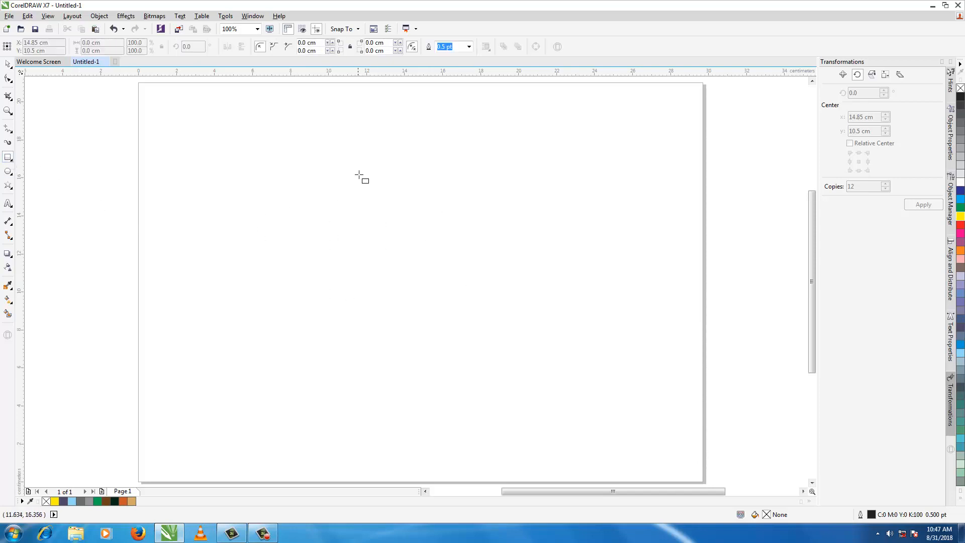
pyautogui.moveTo(332, 140); pyautogui.dragTo(452, 391)
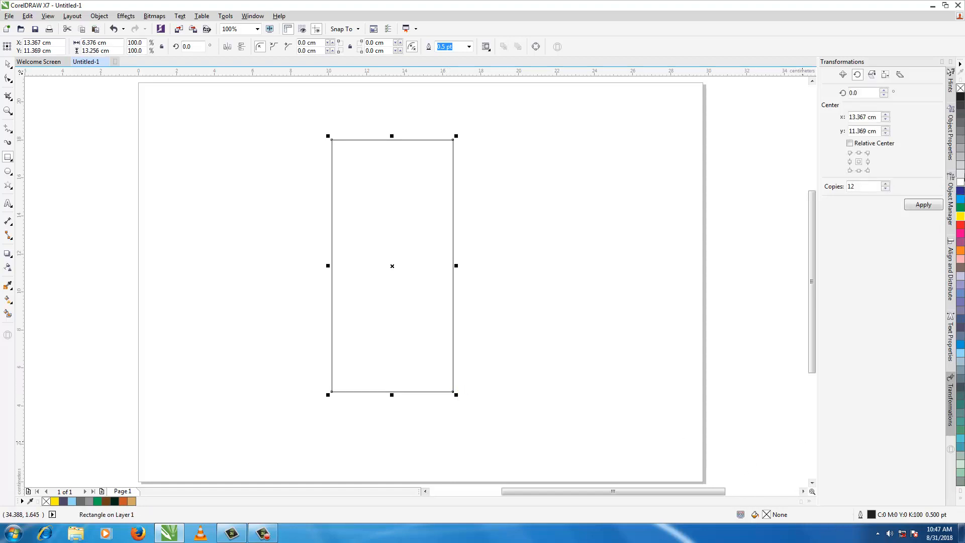
pyautogui.click(960, 170)
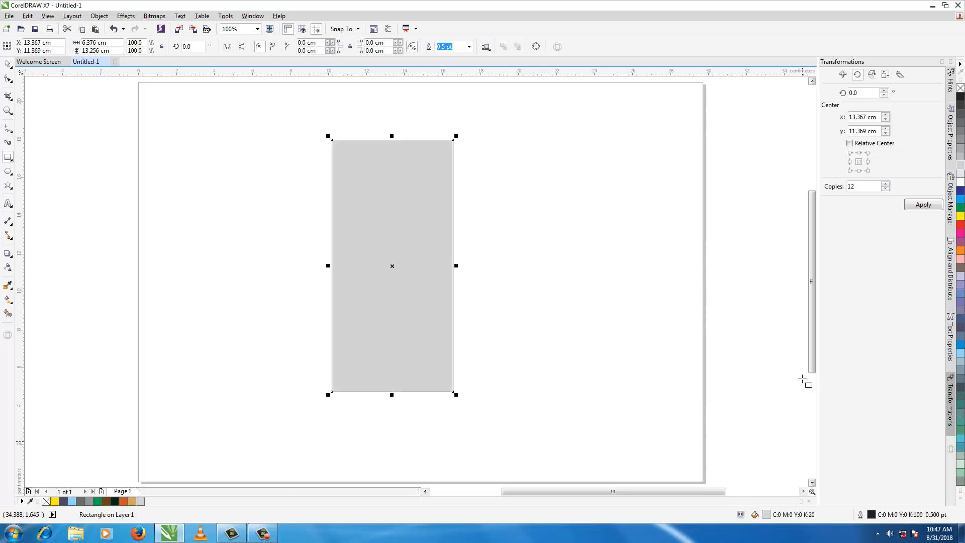
# - Change the rectangle's uniform fill to the named colour Green
pyautogui.doubleClick(766, 516)
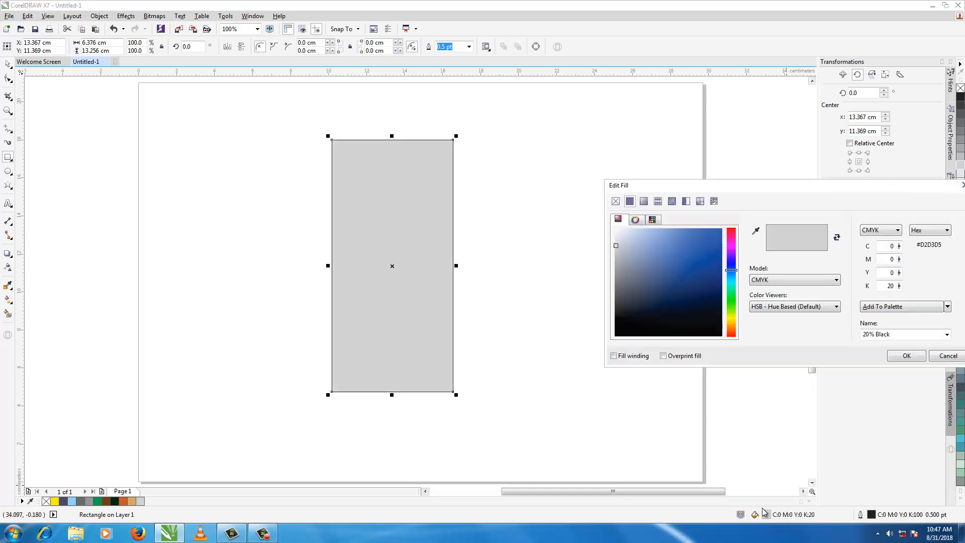
pyautogui.click(894, 336)
pyautogui.write('Green')
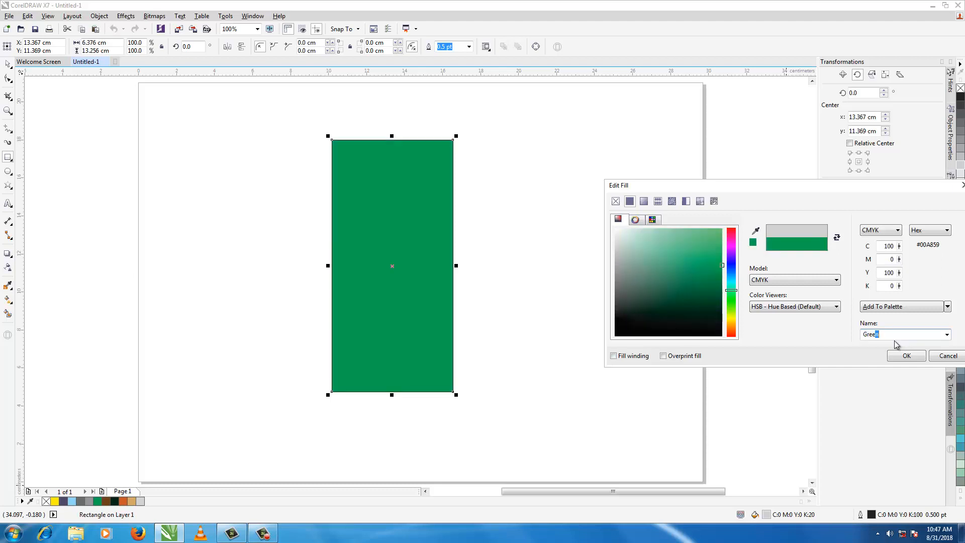
pyautogui.press('Return')
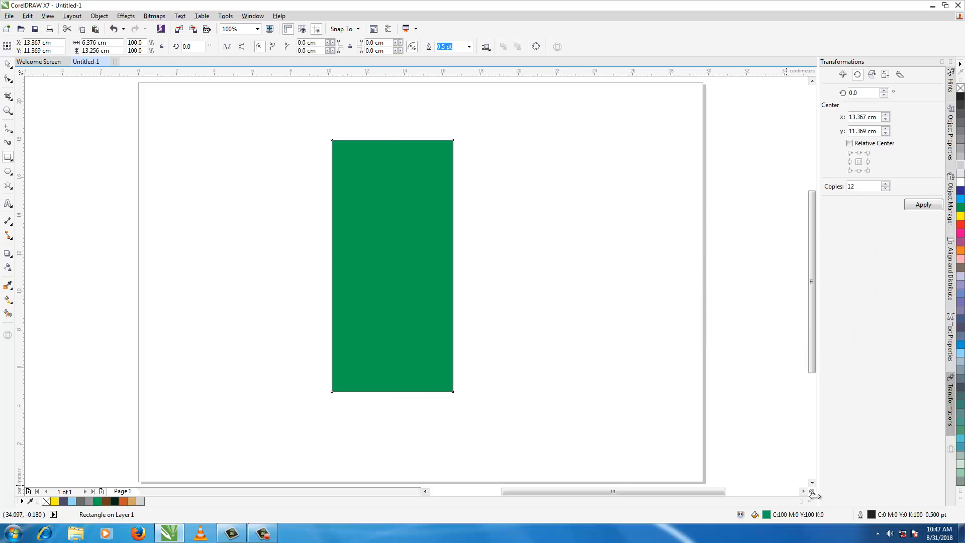
# - Darken the rectangle's fill to a very dark green of C87 M51 Y85 K71
pyautogui.doubleClick(766, 514)
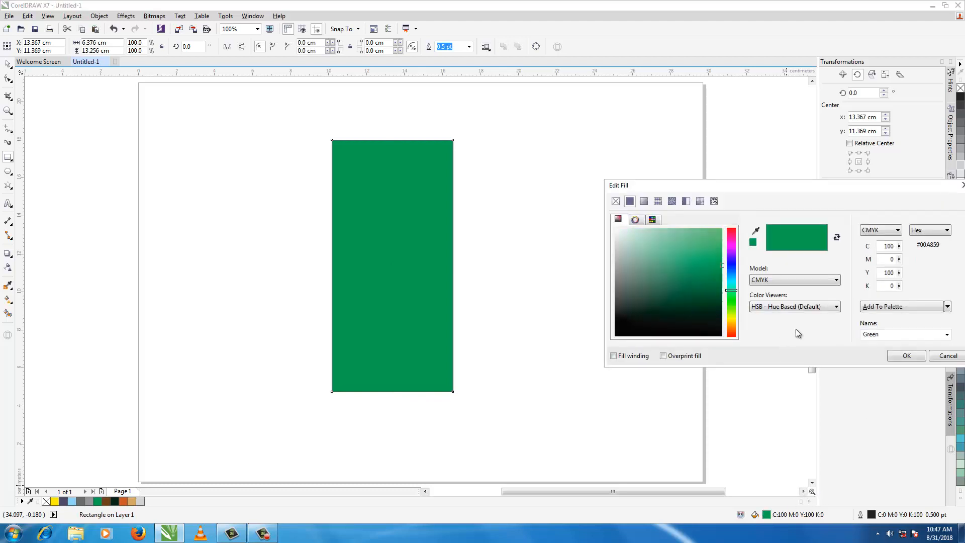
pyautogui.click(947, 335)
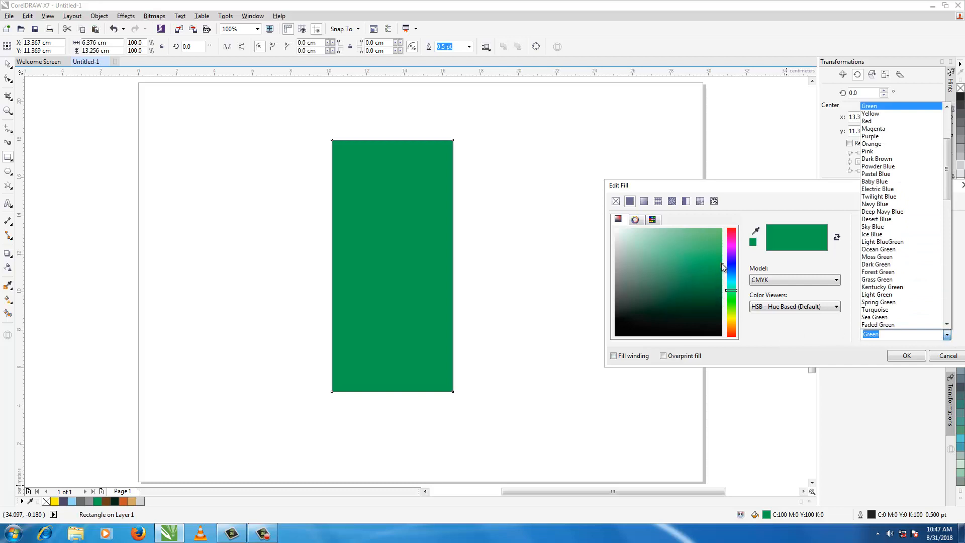
pyautogui.click(712, 273)
pyautogui.moveTo(713, 274); pyautogui.dragTo(706, 308)
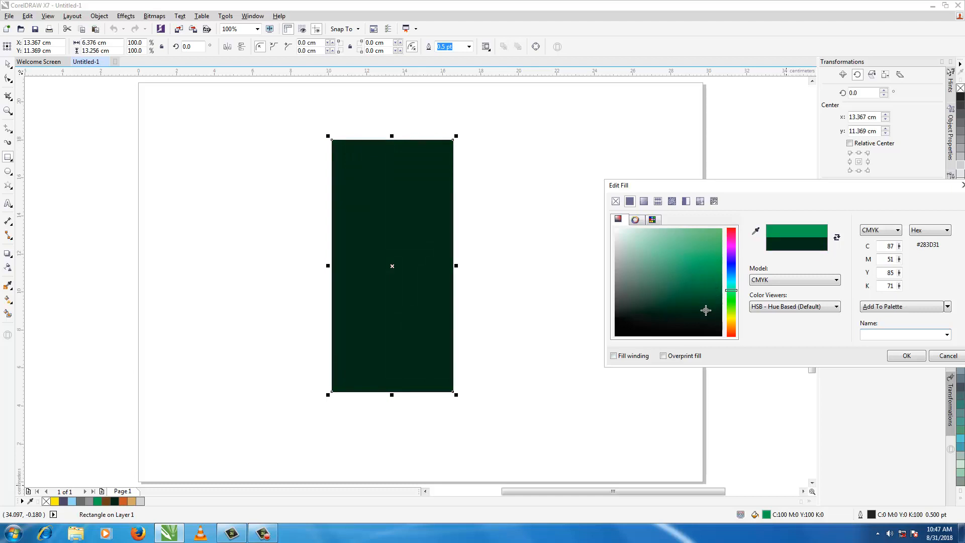
pyautogui.click(906, 356)
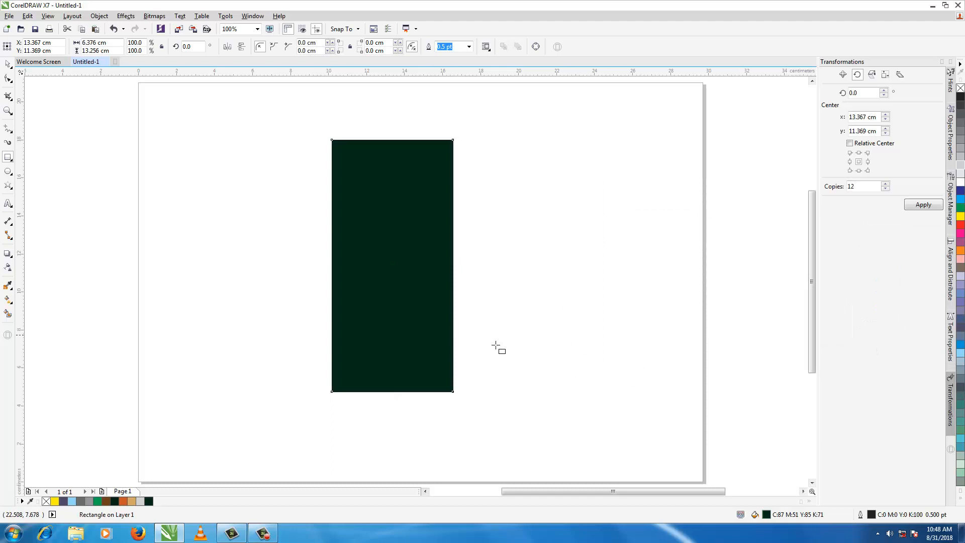
# - Convert the square-cornered rectangle to curves and add two nodes along its top edge
pyautogui.click(9, 80)
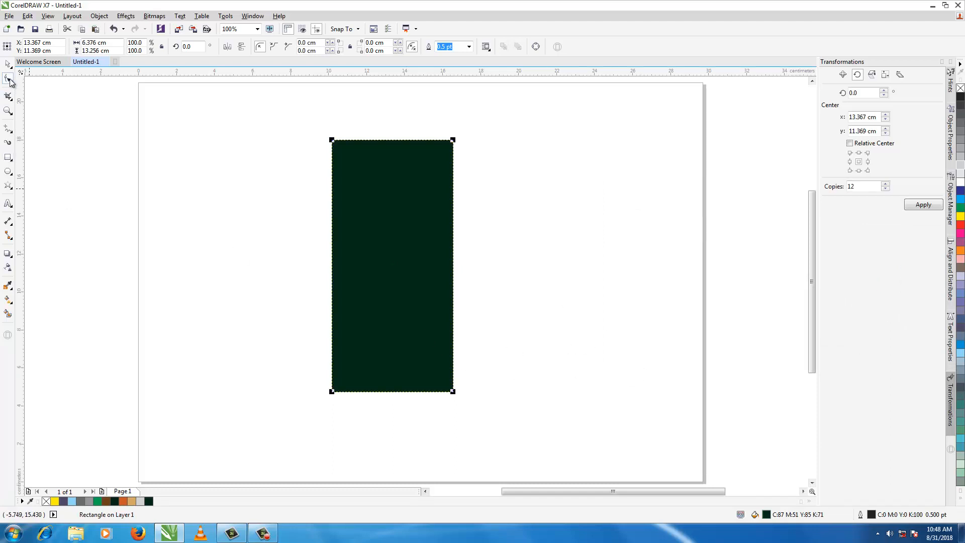
pyautogui.rightClick(370, 145)
pyautogui.click(394, 169)
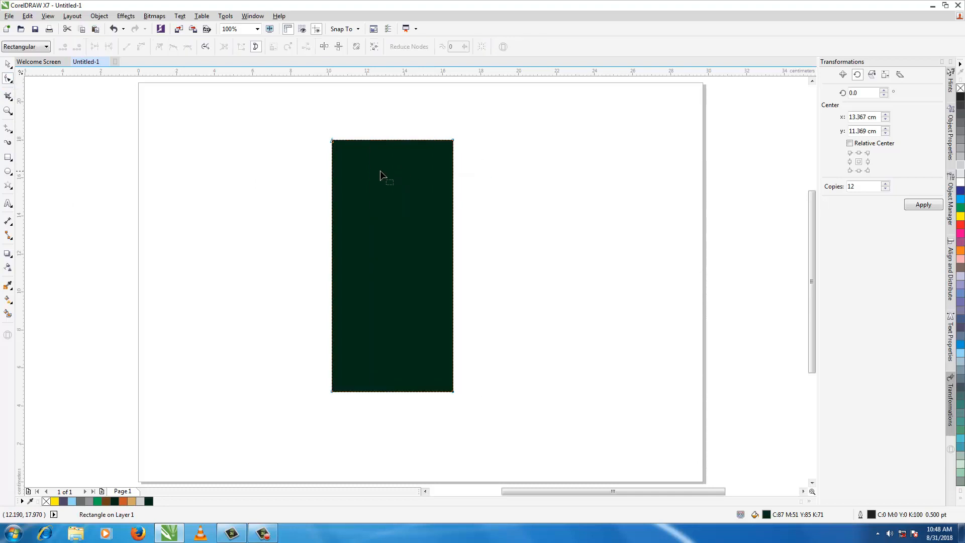
pyautogui.rightClick(373, 140)
pyautogui.click(396, 145)
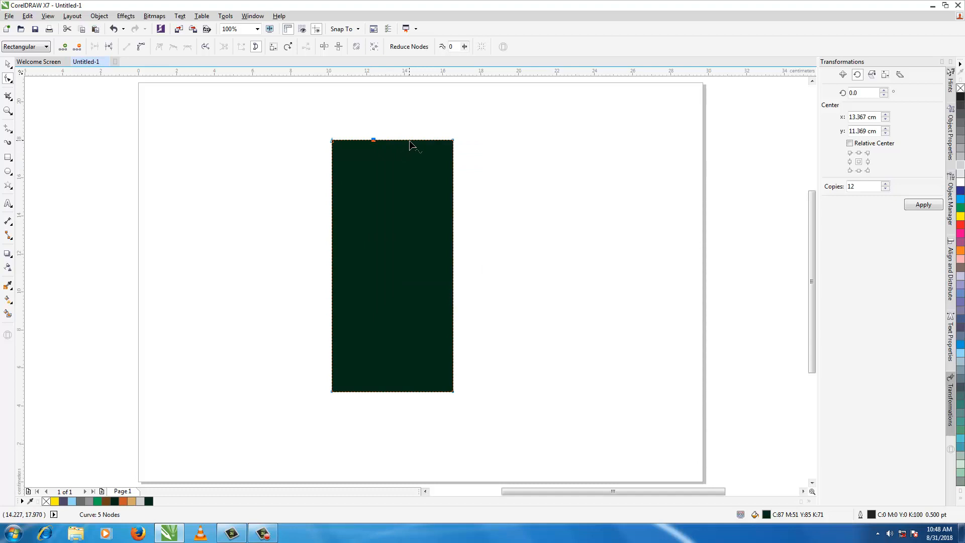
pyautogui.rightClick(409, 140)
pyautogui.click(432, 145)
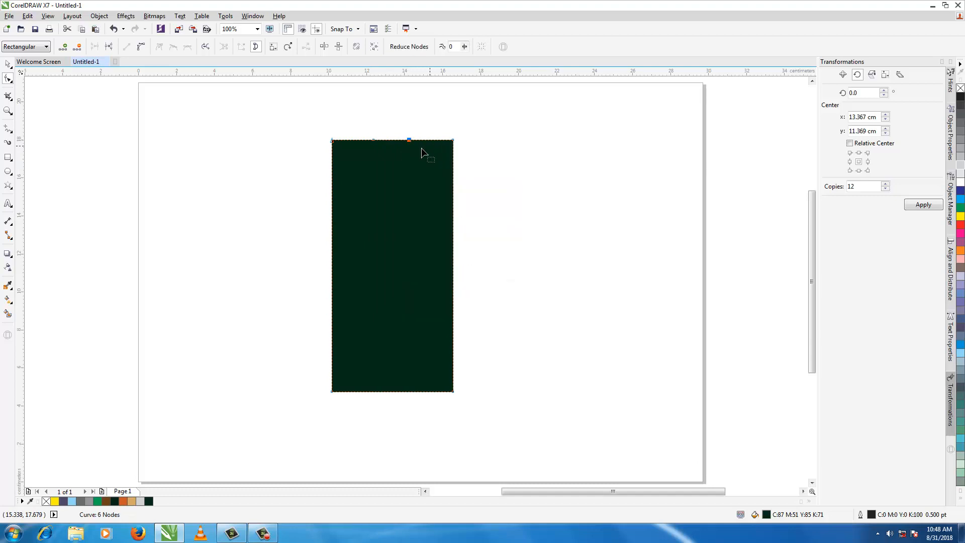
# - Delete the shape's two top corner nodes so that its sides taper towards the added nodes
pyautogui.click(333, 142)
pyautogui.press('Delete')
pyautogui.click(452, 141)
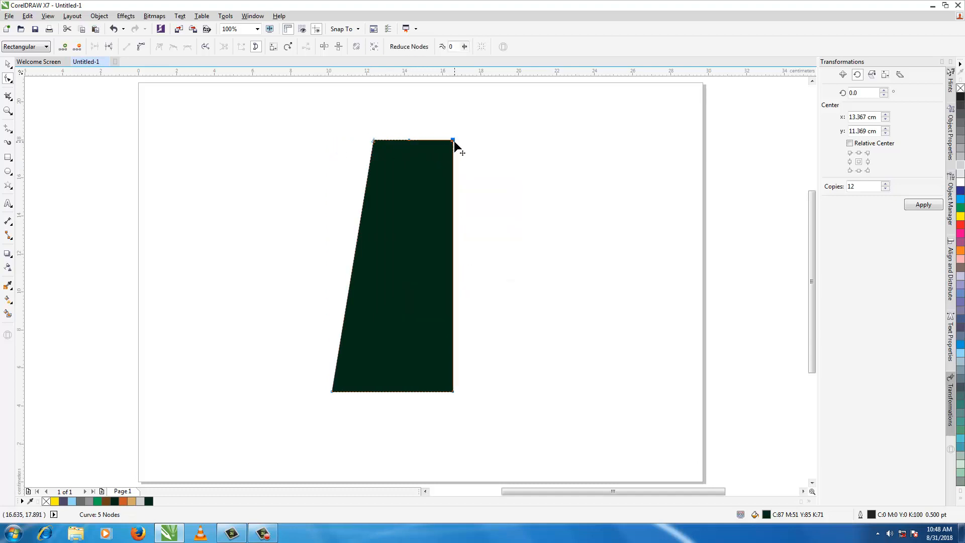
pyautogui.press('Delete')
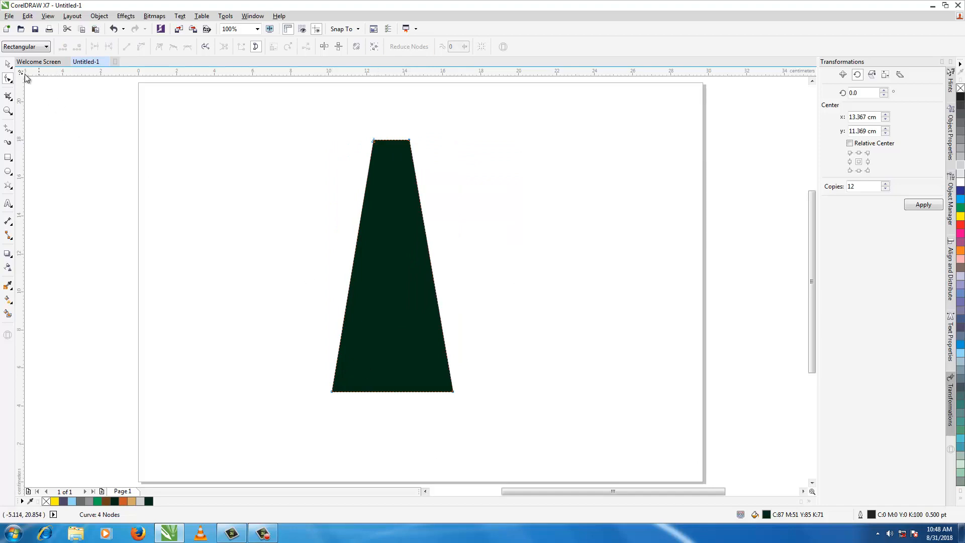
pyautogui.click(7, 64)
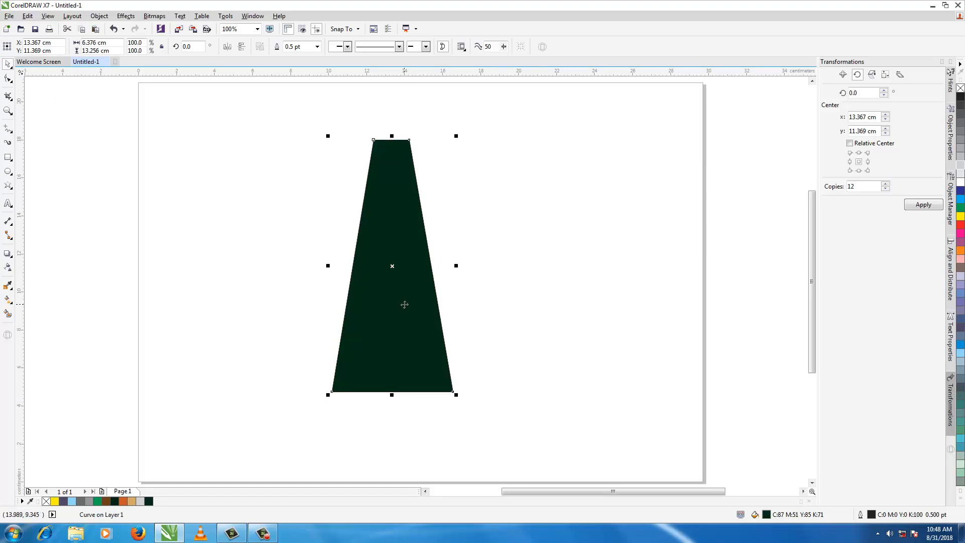
# - Undo the corner deletions, the added nodes and the conversion to curves
pyautogui.hotkey('ctrl', 'z')
pyautogui.hotkey('ctrl', 'z')
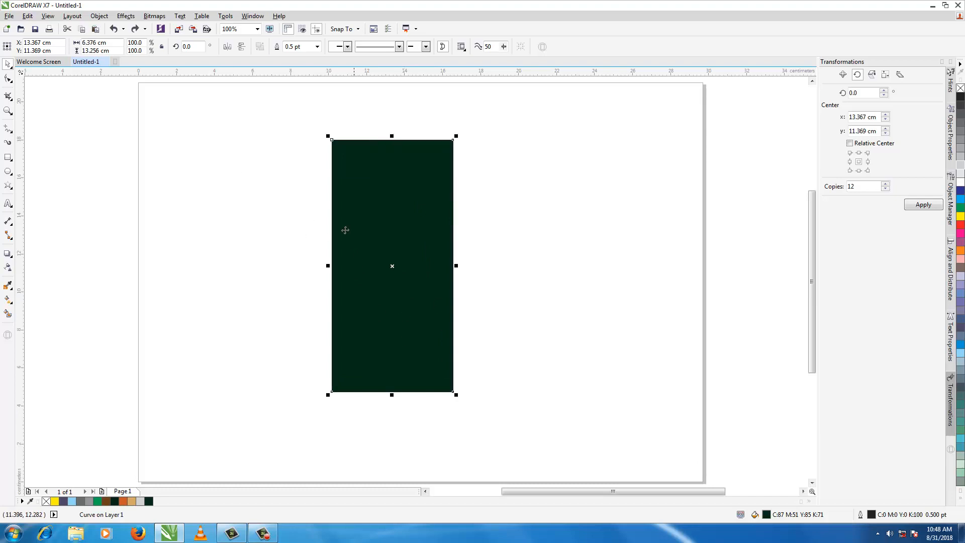
pyautogui.press('Escape')
# - Round both bottom corners of the dark green rectangle with a 0.6 cm radius, leaving the top corners square
pyautogui.click(373, 220)
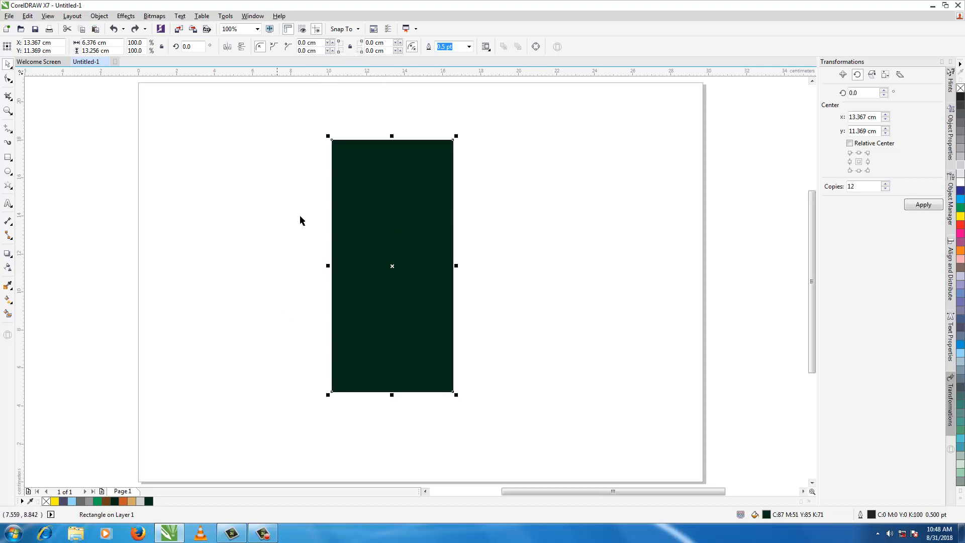
pyautogui.click(332, 51)
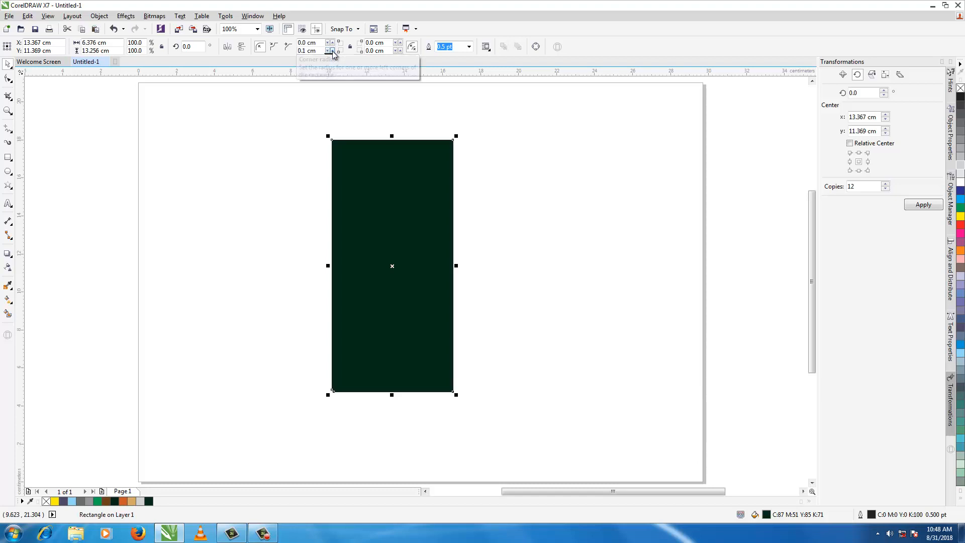
pyautogui.click(332, 51)
pyautogui.click(333, 50)
pyautogui.click(333, 50)
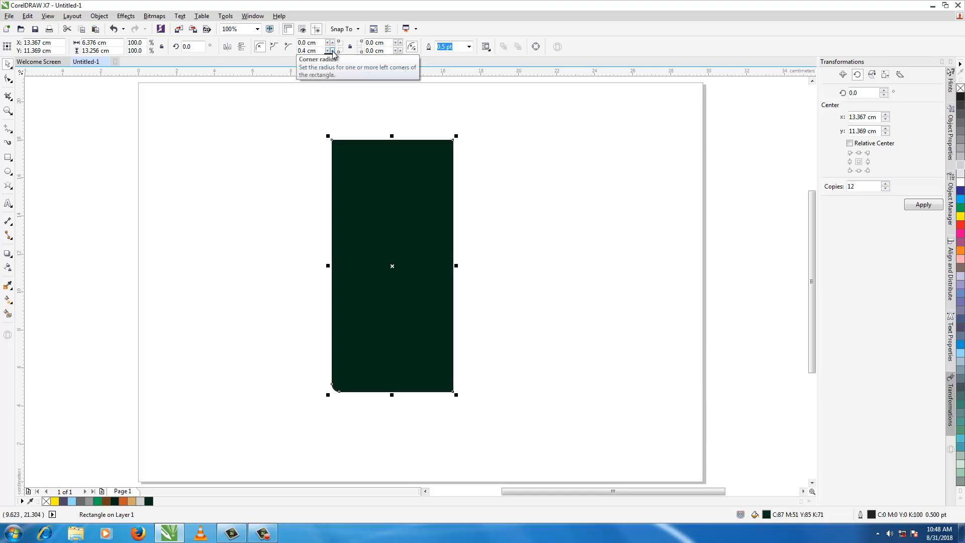
pyautogui.click(400, 51)
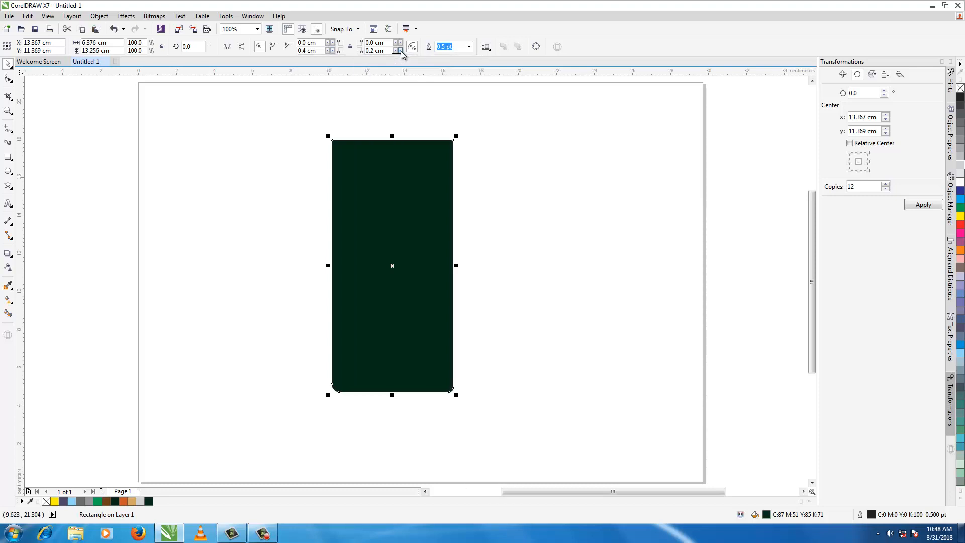
pyautogui.click(400, 51)
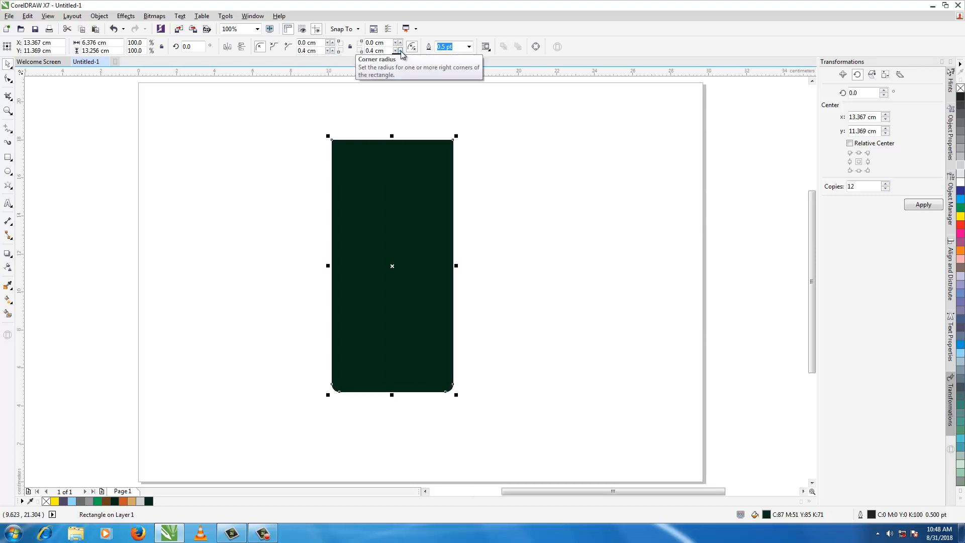
pyautogui.click(400, 51)
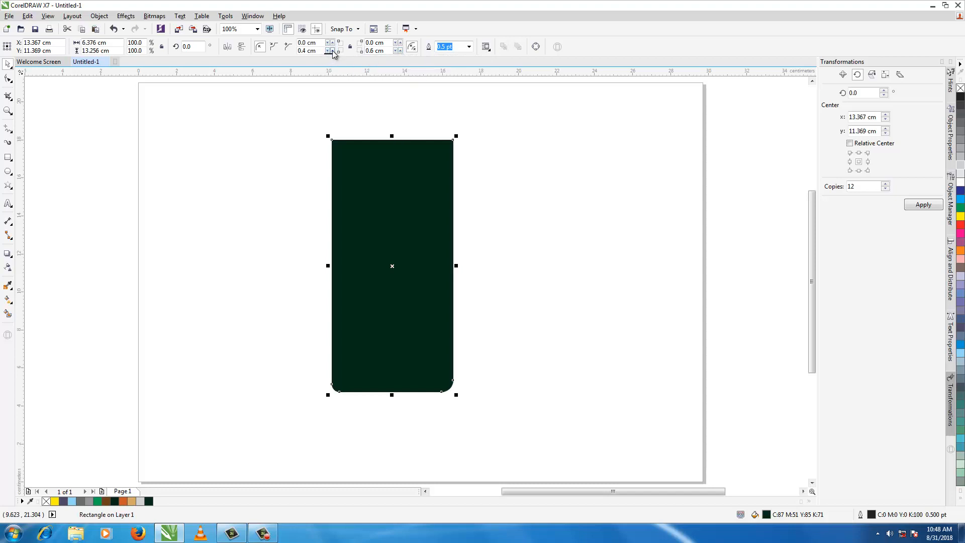
pyautogui.click(413, 411)
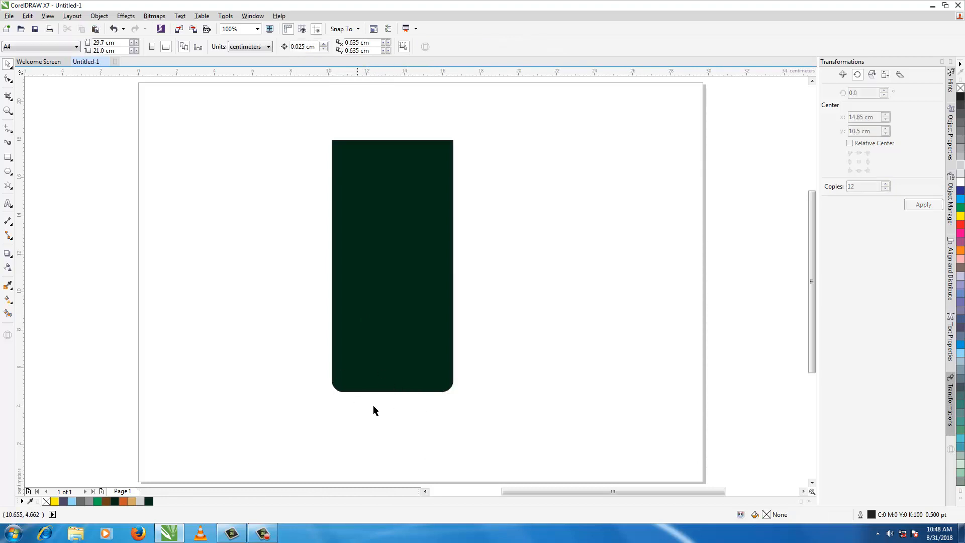
# - Increase the radius of both bottom corners of the rectangle to 1.0 cm
pyautogui.click(401, 371)
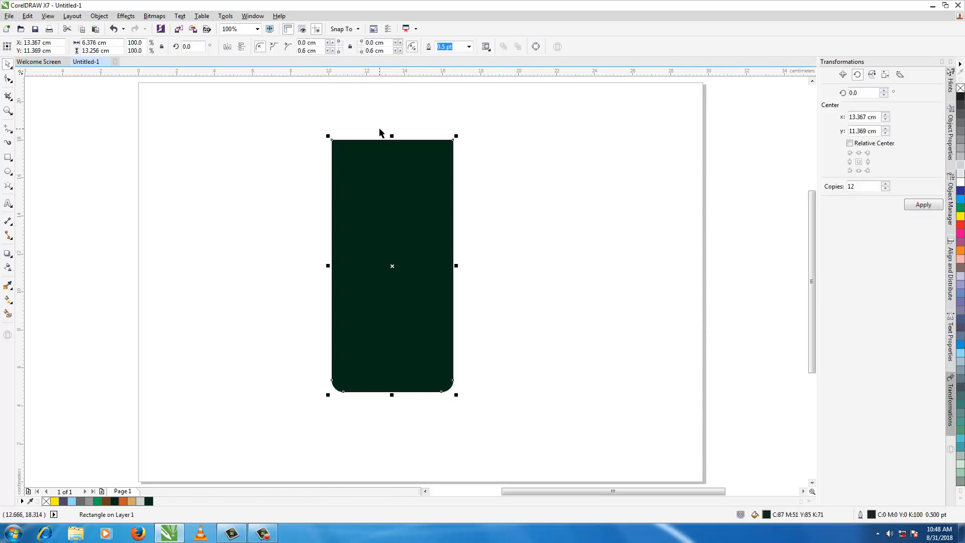
pyautogui.click(399, 51)
pyautogui.click(400, 50)
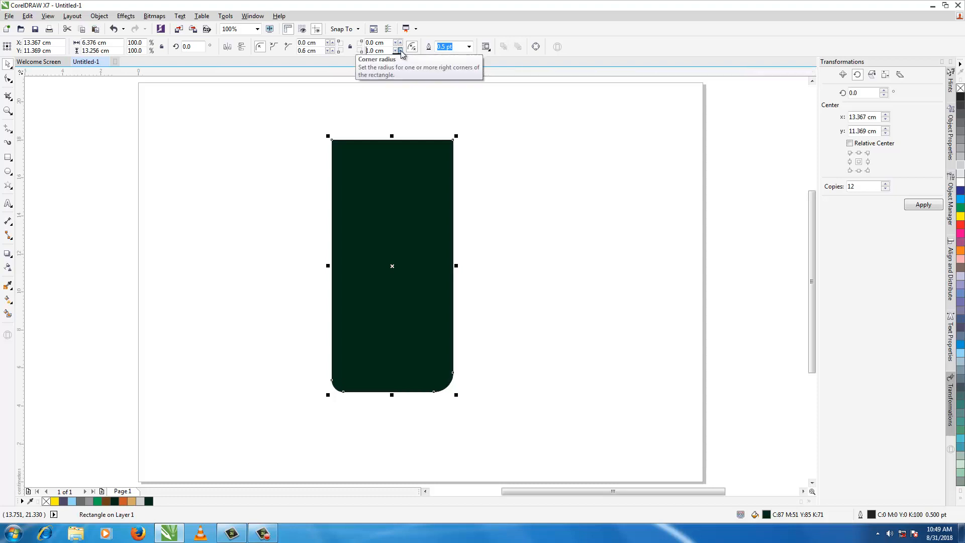
pyautogui.click(332, 51)
pyautogui.click(332, 51)
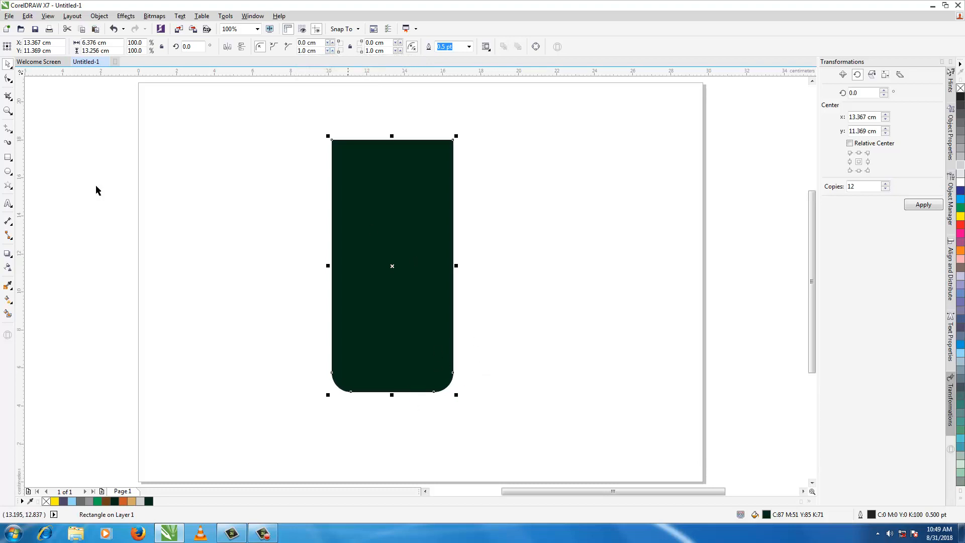
# - Convert the round-bottomed rectangle to curves and add a node near each end of its top edge
pyautogui.click(8, 79)
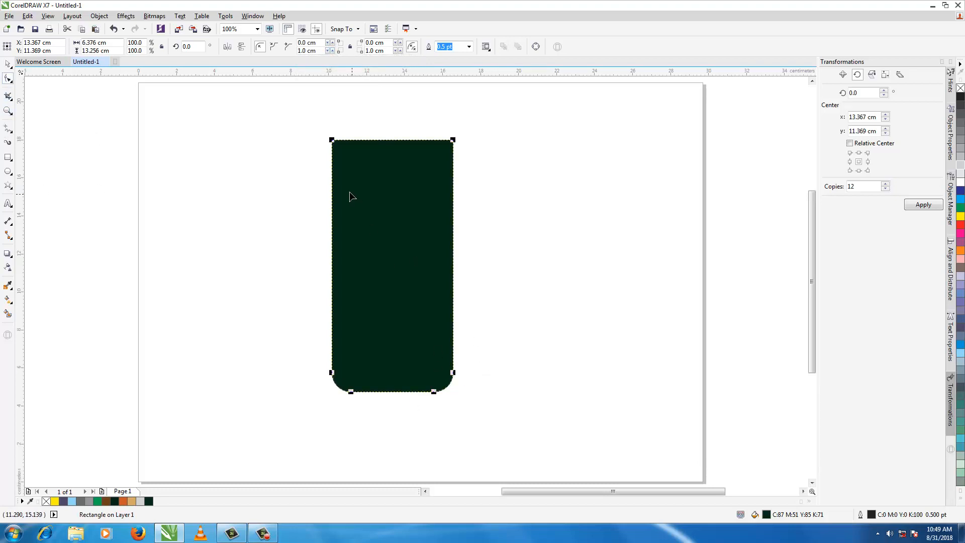
pyautogui.rightClick(362, 145)
pyautogui.click(402, 174)
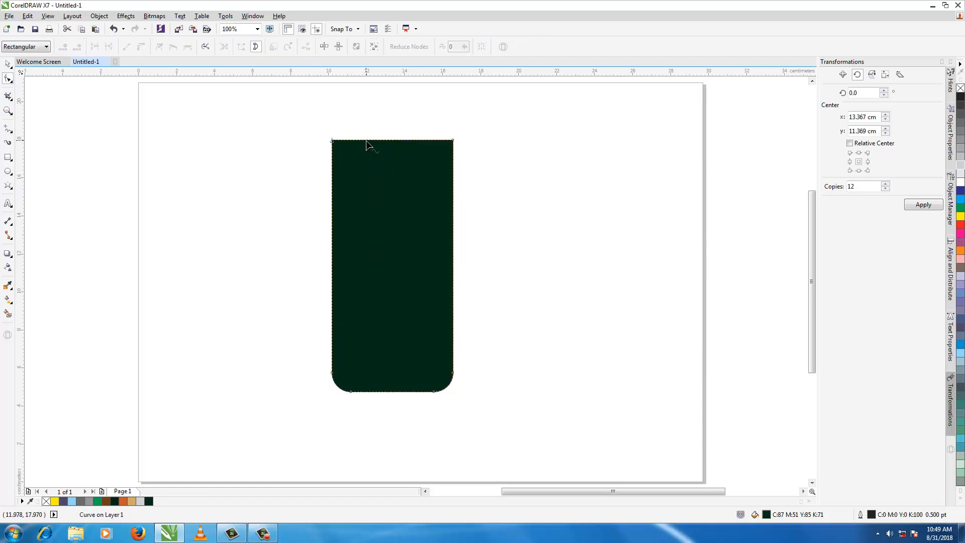
pyautogui.rightClick(366, 140)
pyautogui.click(388, 146)
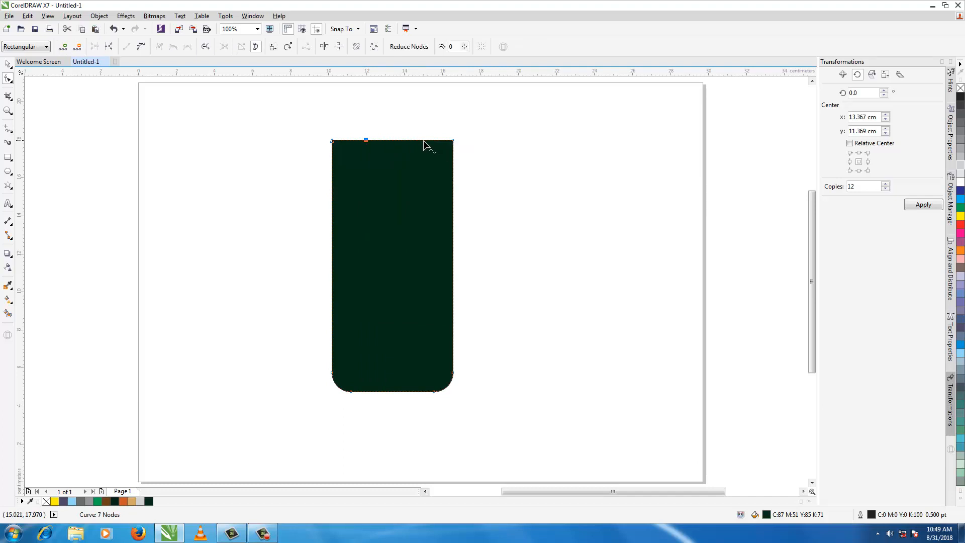
pyautogui.rightClick(423, 140)
pyautogui.click(441, 145)
# - Delete the top right and top left corner nodes to taper the round-bottomed shape towards its top
pyautogui.click(453, 140)
pyautogui.press('Delete')
pyautogui.click(332, 141)
pyautogui.press('Delete')
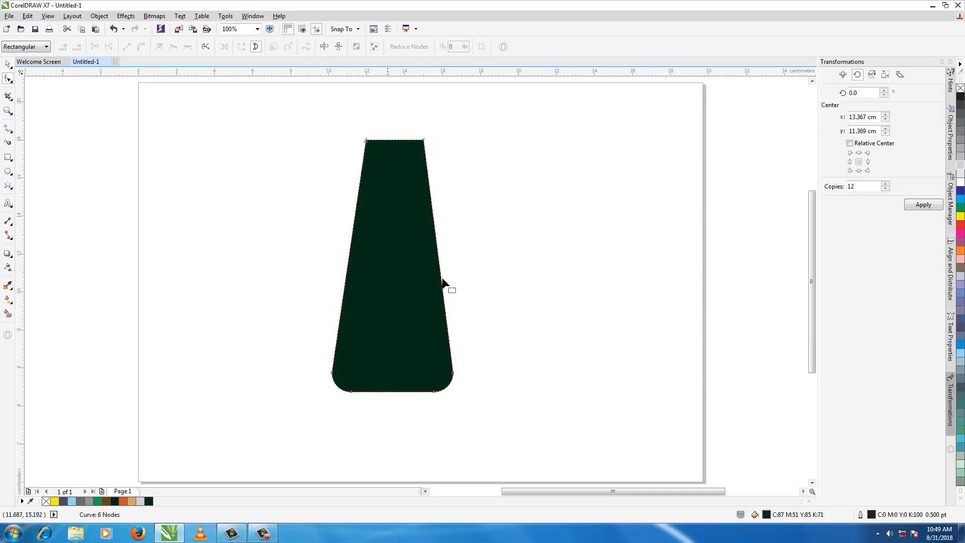
# - Nudge the tapered shape's top left node slightly to the left to widen its top edge
pyautogui.click(367, 142)
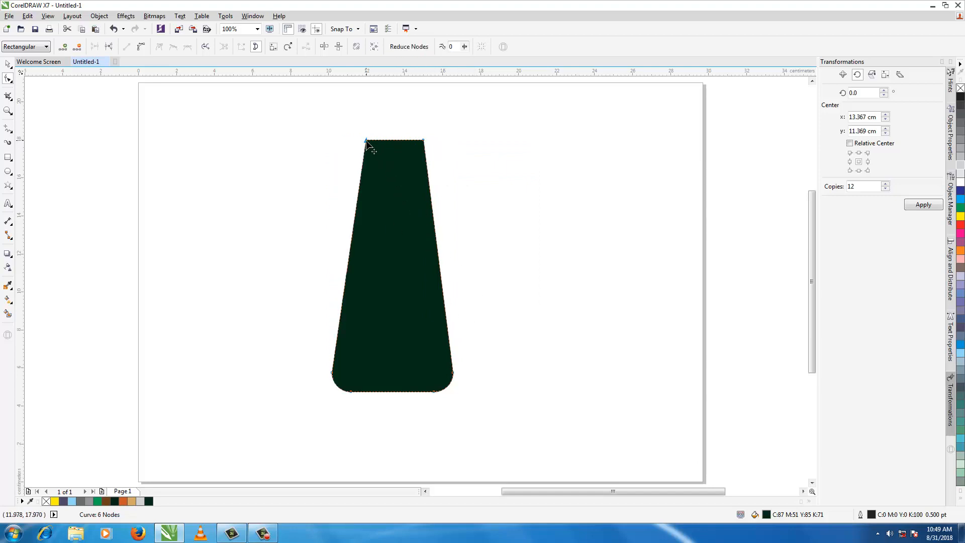
pyautogui.press('Left')
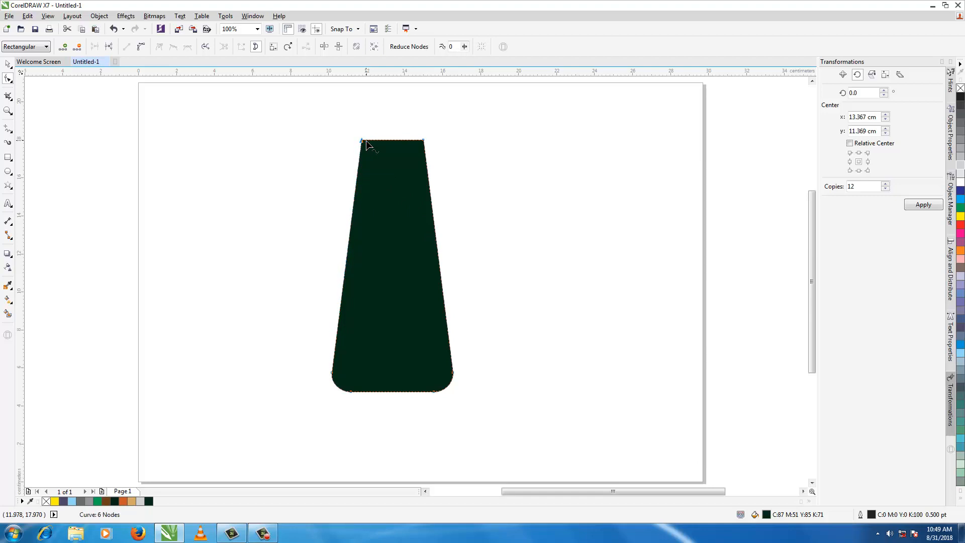
pyautogui.press('Left')
pyautogui.press('Left')
pyautogui.press('Left')
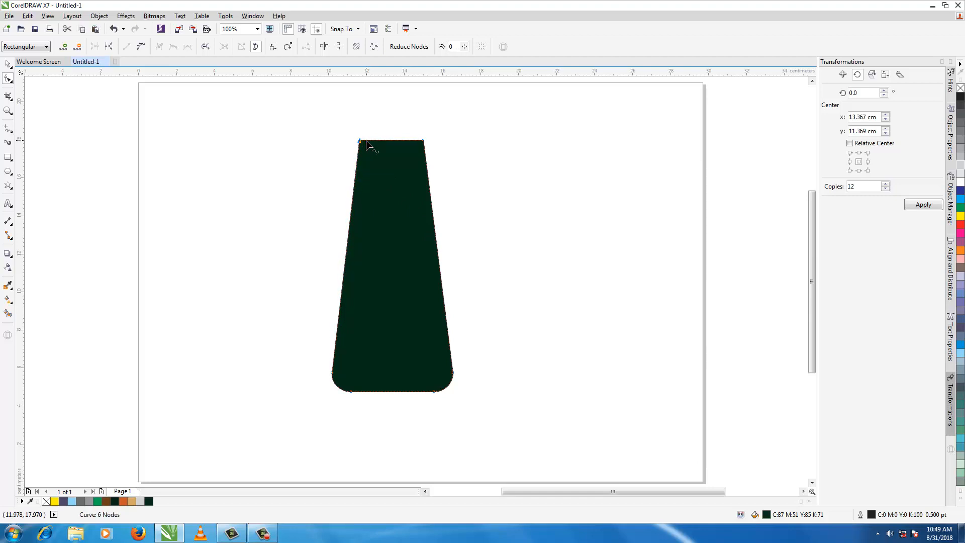
# - Move the tapered shape's top left and top right nodes slightly outward to widen its top edge further
pyautogui.press('Left')
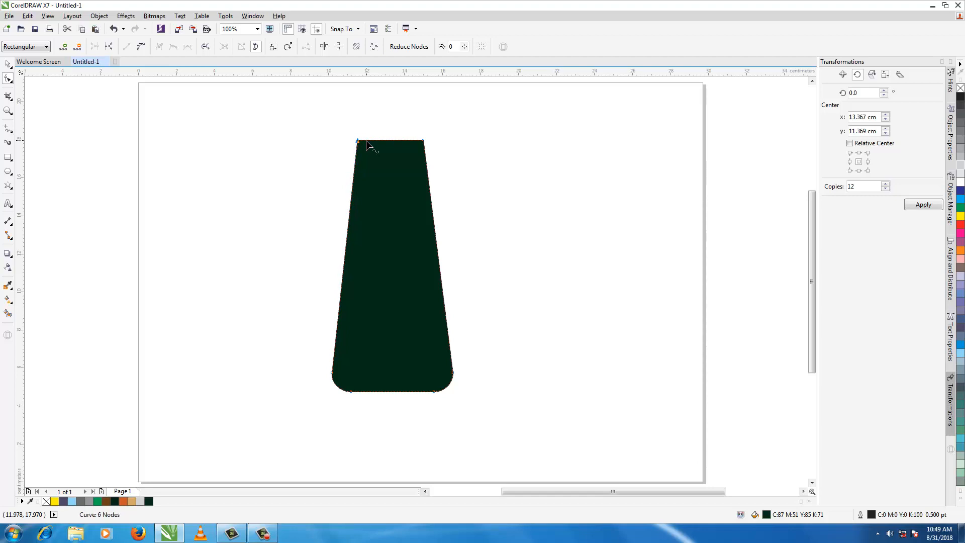
pyautogui.click(423, 140)
pyautogui.press('Right')
pyautogui.press('Right')
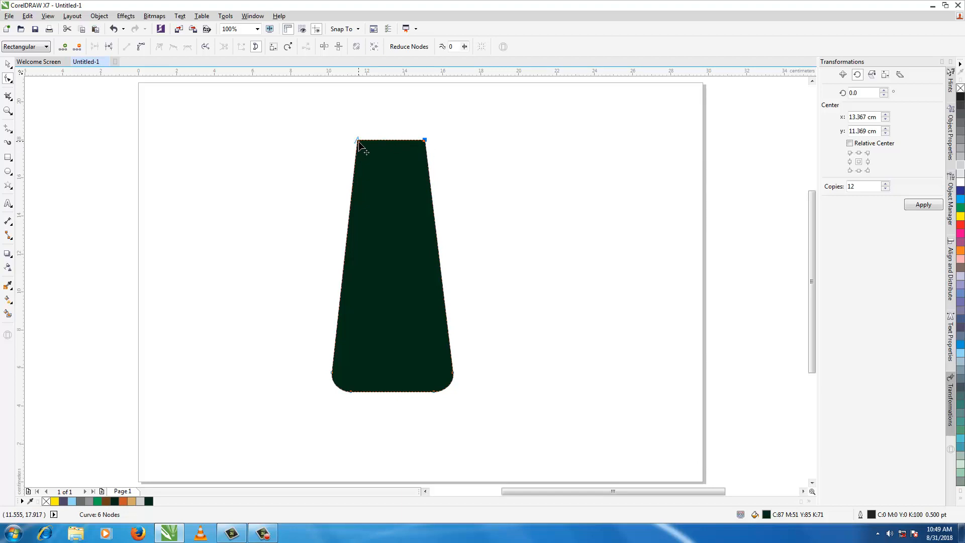
pyautogui.moveTo(358, 142); pyautogui.dragTo(356, 142)
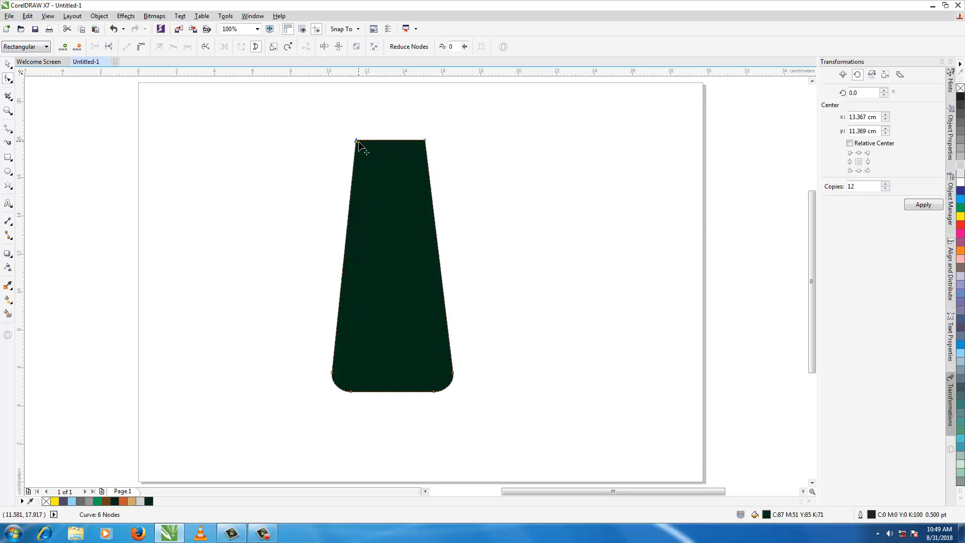
pyautogui.click(7, 64)
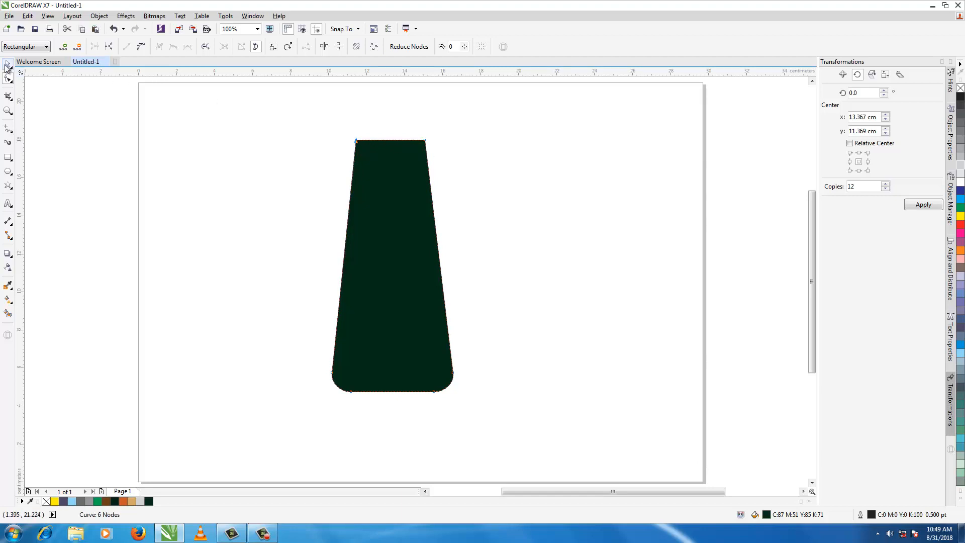
# - Give the tapered shape a 4.0 pt outline coloured green (C100 M0 Y100 K0)
pyautogui.click(284, 178)
pyautogui.click(439, 266)
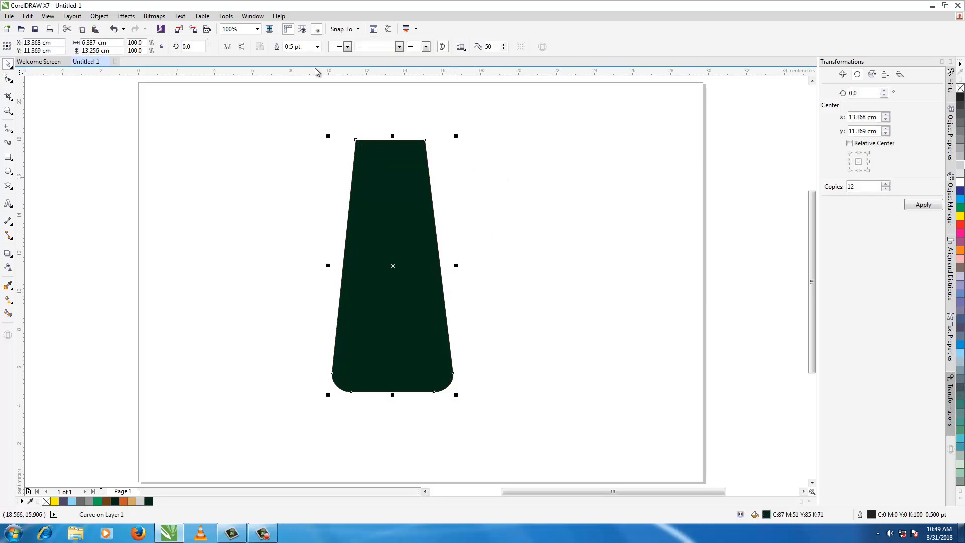
pyautogui.click(317, 47)
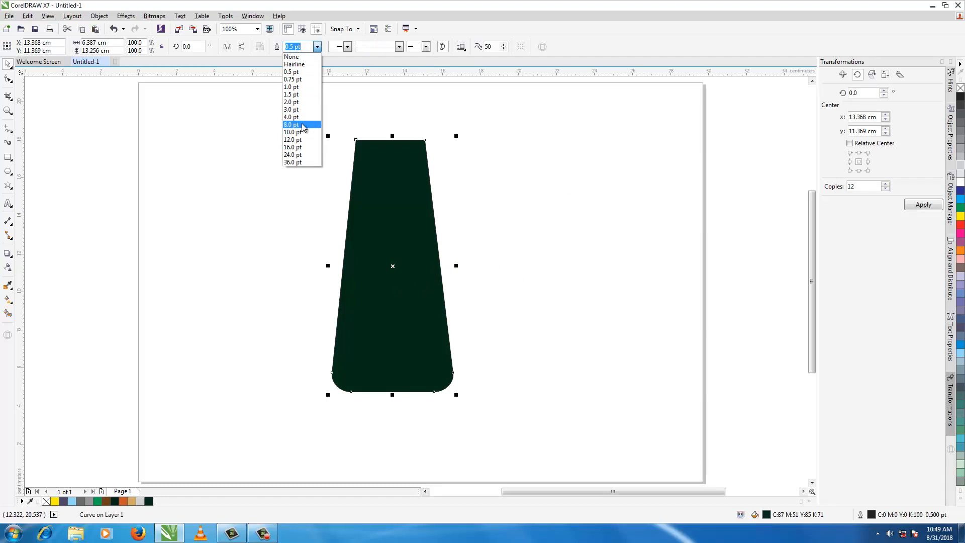
pyautogui.click(297, 116)
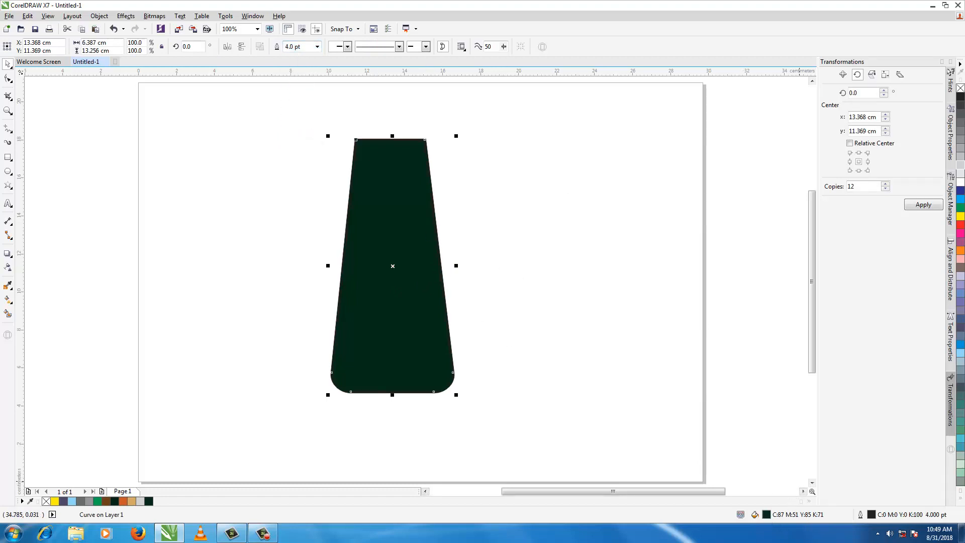
pyautogui.rightClick(960, 208)
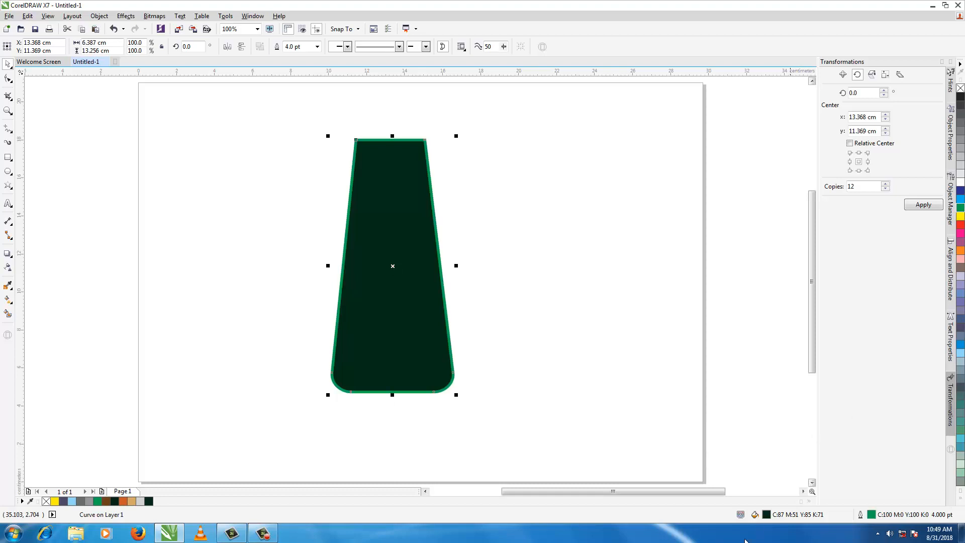
# - Change the tapered shape's outline colour to the muted green C60 M0 Y60 K20
pyautogui.doubleClick(766, 514)
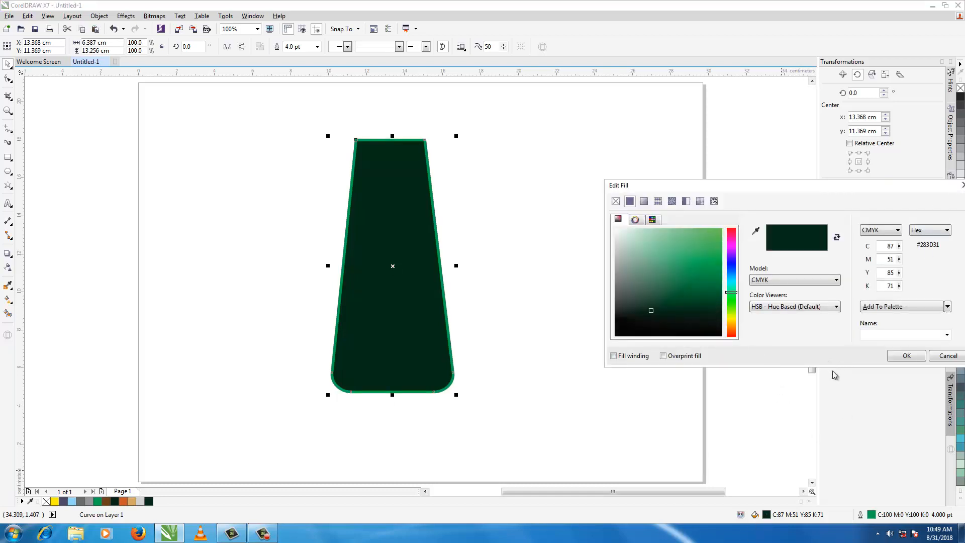
pyautogui.click(906, 356)
pyautogui.doubleClick(872, 516)
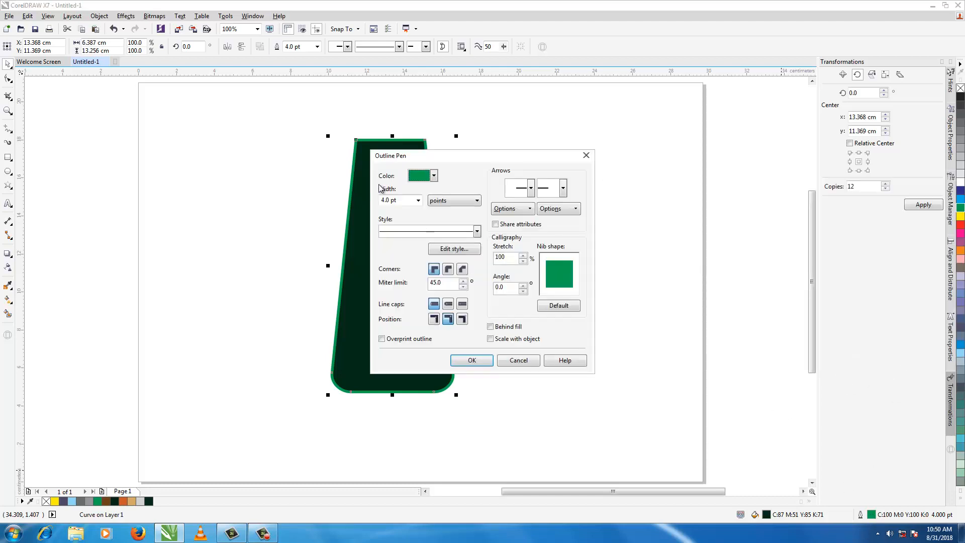
pyautogui.click(433, 176)
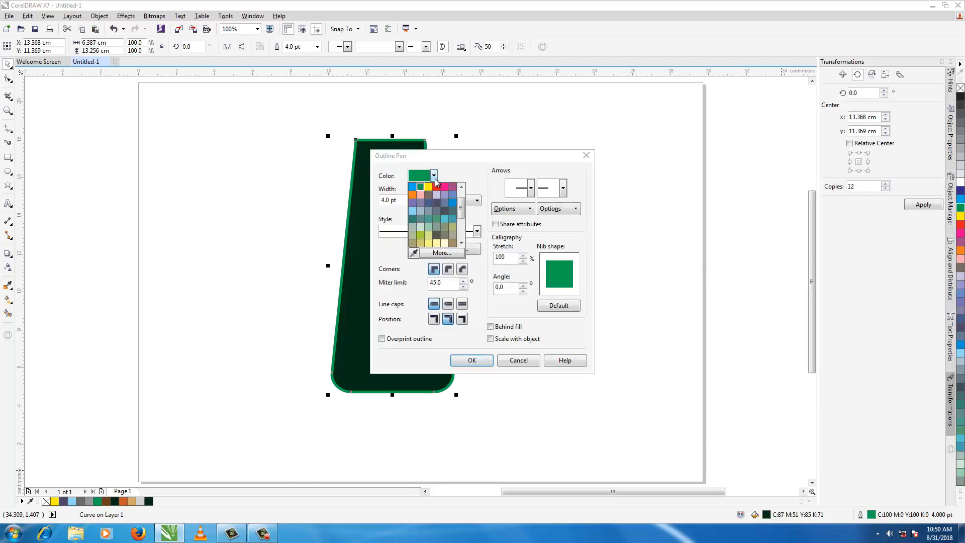
pyautogui.click(437, 219)
pyautogui.click(471, 360)
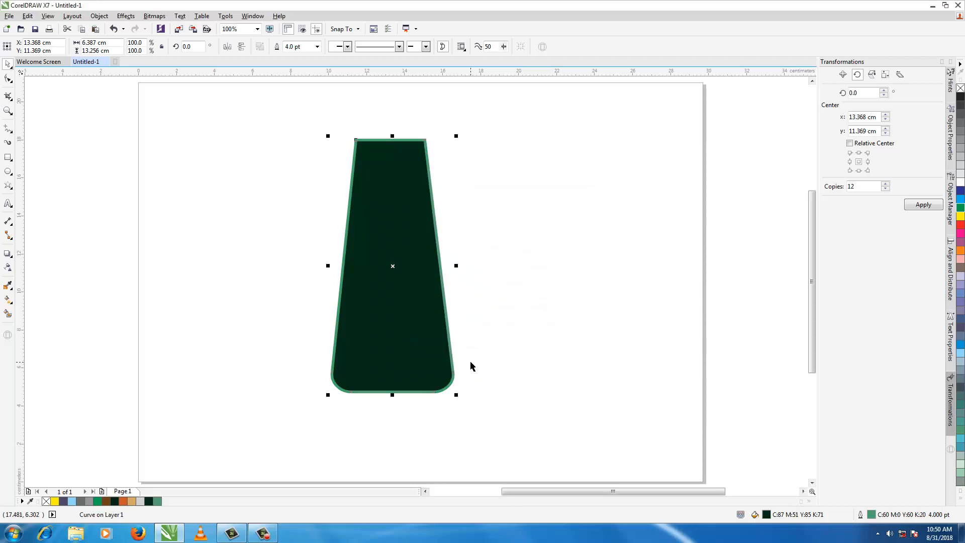
pyautogui.click(523, 306)
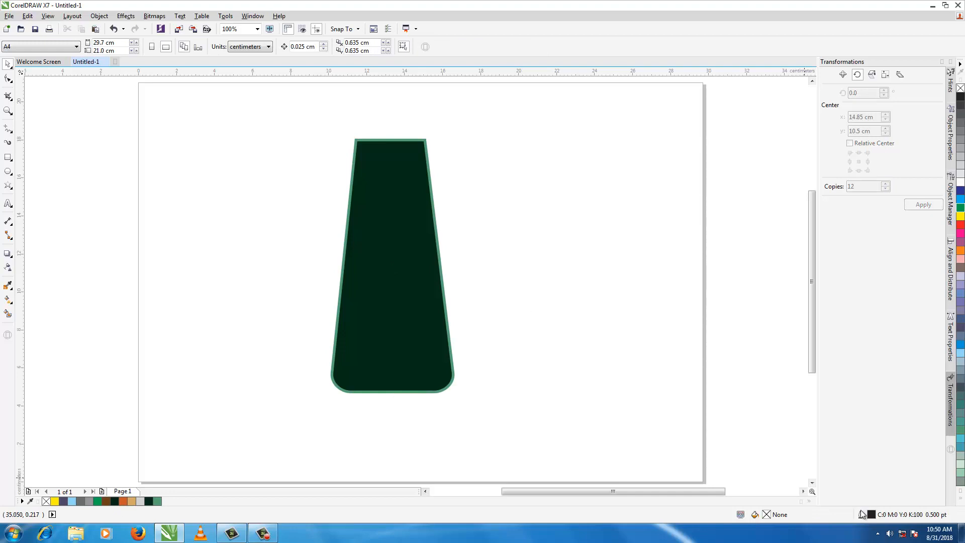
# - Set the tapered shape's outline to dark green C89 M44 Y100 K55 with rounded corners
pyautogui.click(451, 348)
pyautogui.doubleClick(871, 515)
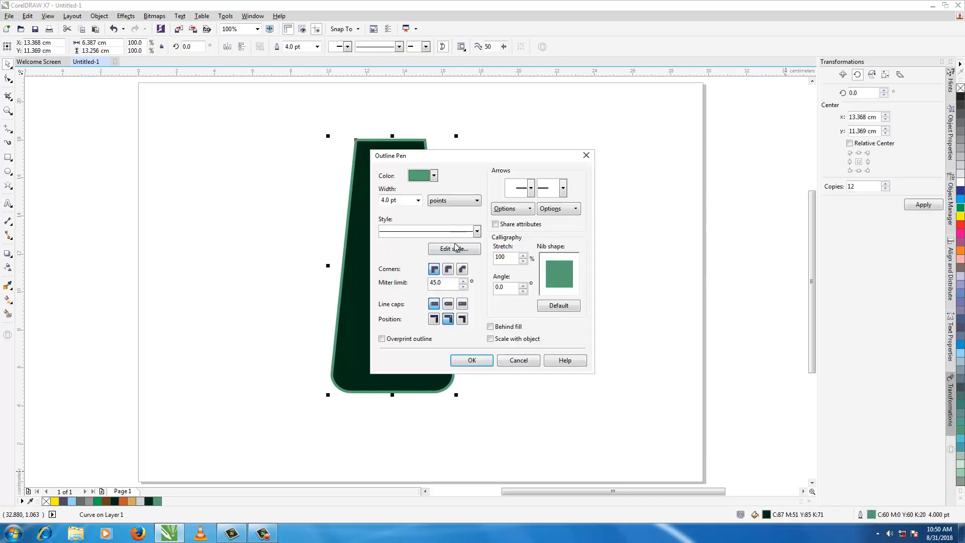
pyautogui.click(433, 175)
pyautogui.moveTo(462, 220); pyautogui.dragTo(467, 199)
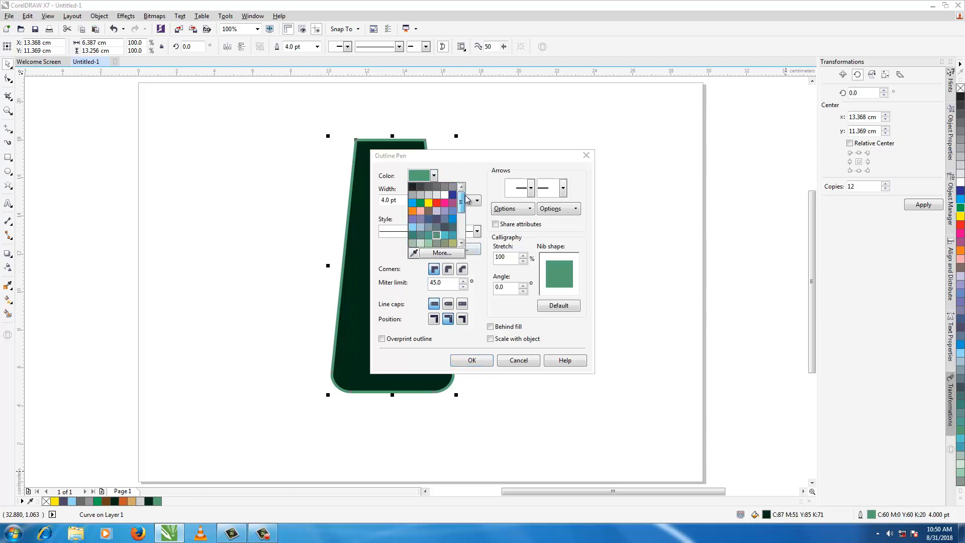
pyautogui.click(447, 252)
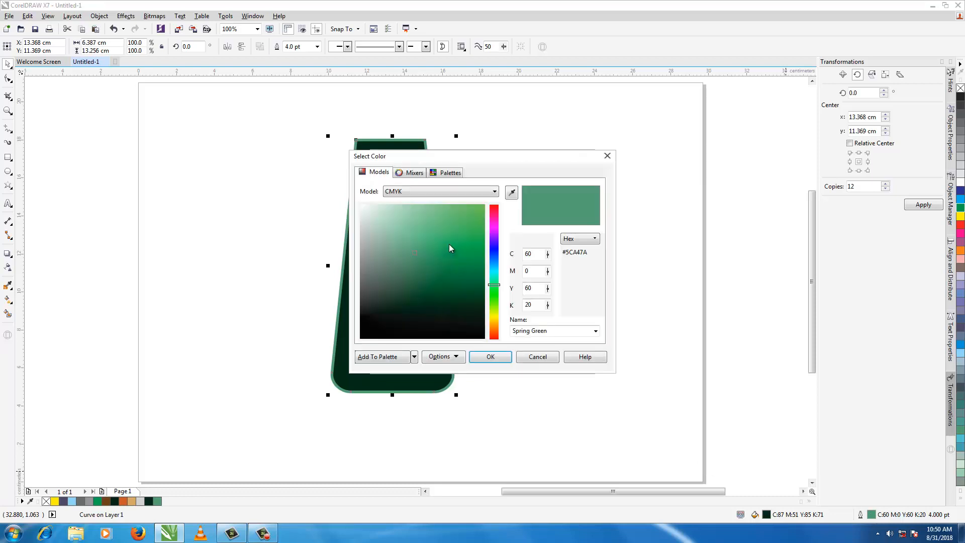
pyautogui.moveTo(417, 252)
pyautogui.mouseDown()
pyautogui.moveTo(432, 288)
pyautogui.moveTo(472, 298)
pyautogui.mouseUp()
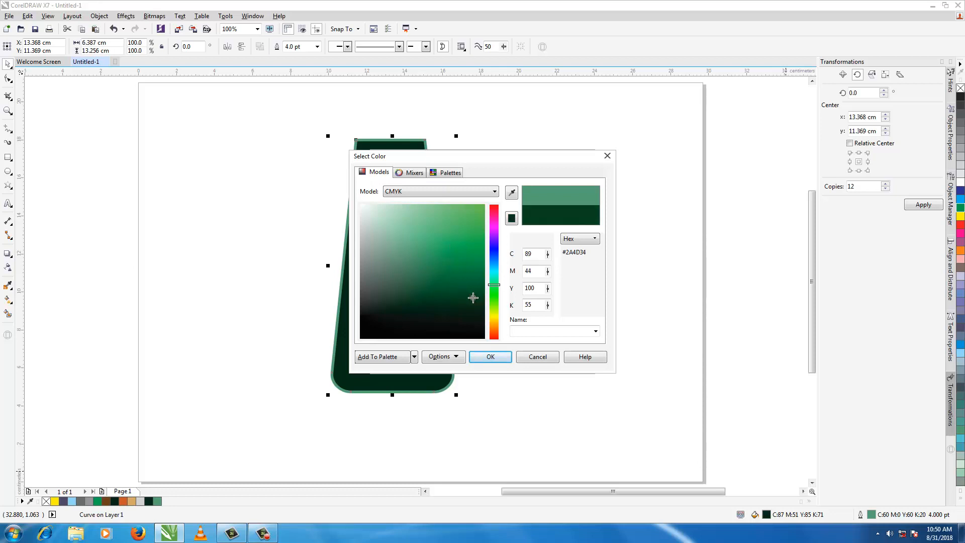
pyautogui.click(491, 357)
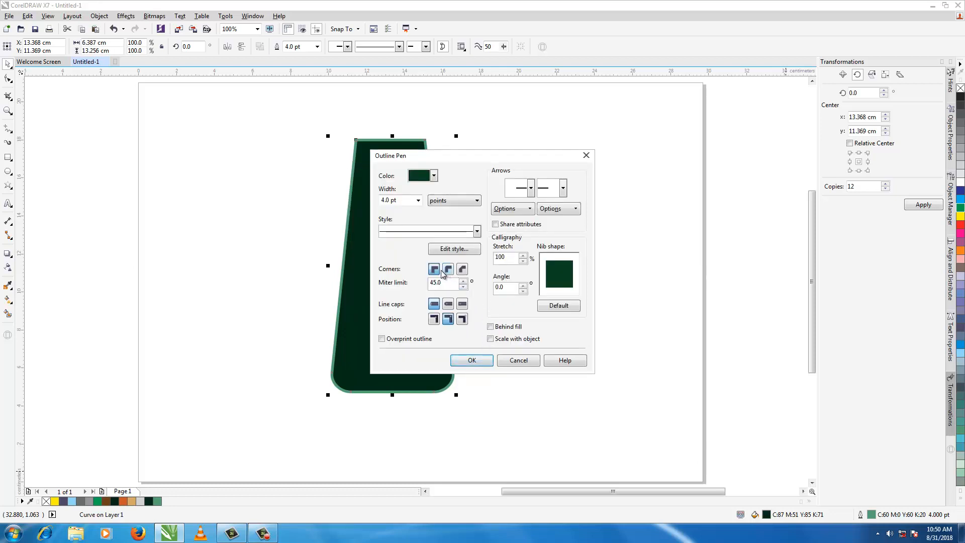
pyautogui.click(448, 269)
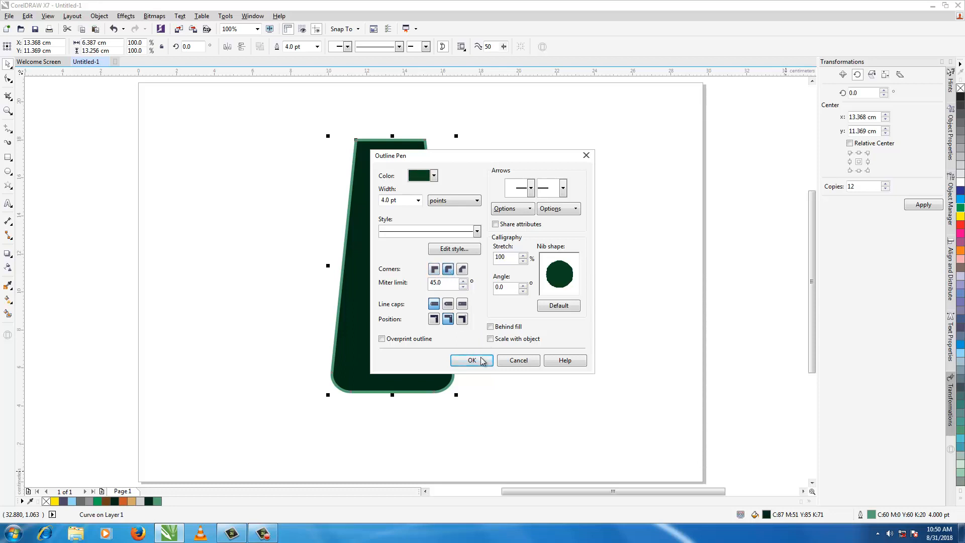
pyautogui.click(471, 360)
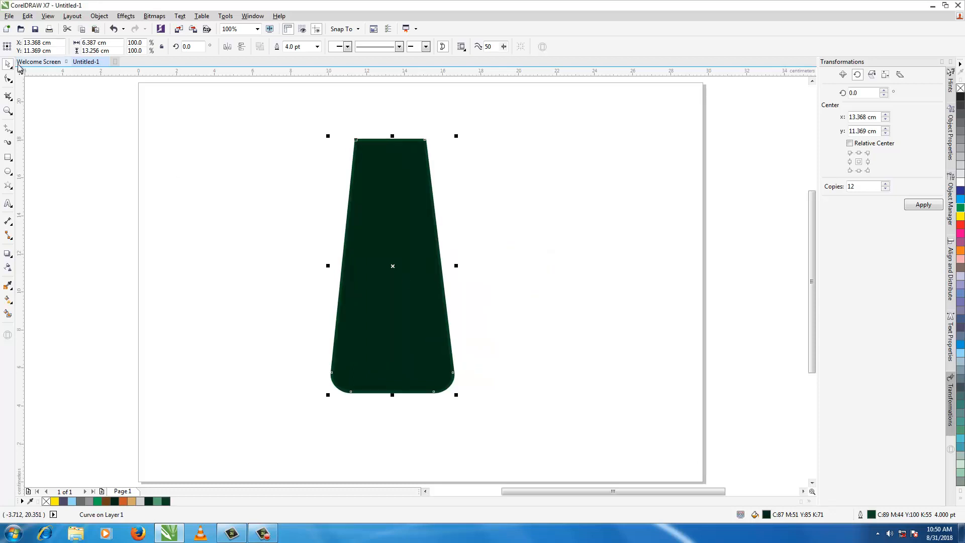
pyautogui.click(505, 172)
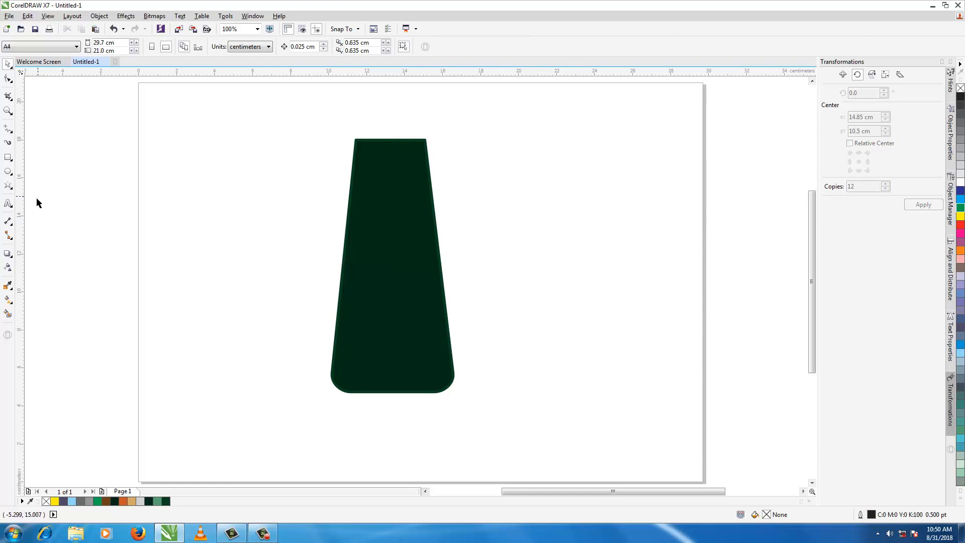
# - Draw a rectangle about 7.25 by 0.87 cm to the right of the tapered shape and convert it to curves
pyautogui.click(8, 159)
pyautogui.moveTo(507, 233); pyautogui.dragTo(645, 249)
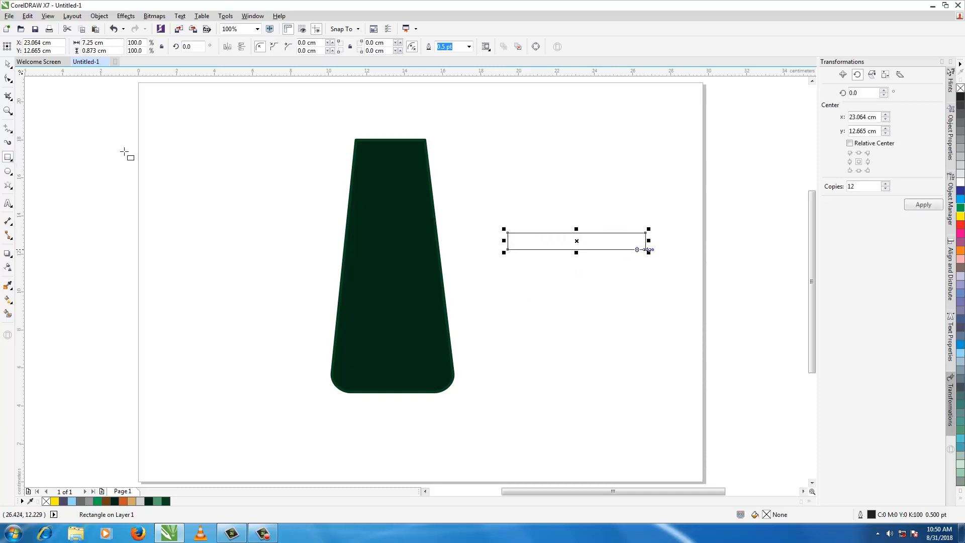
pyautogui.click(8, 79)
pyautogui.rightClick(573, 248)
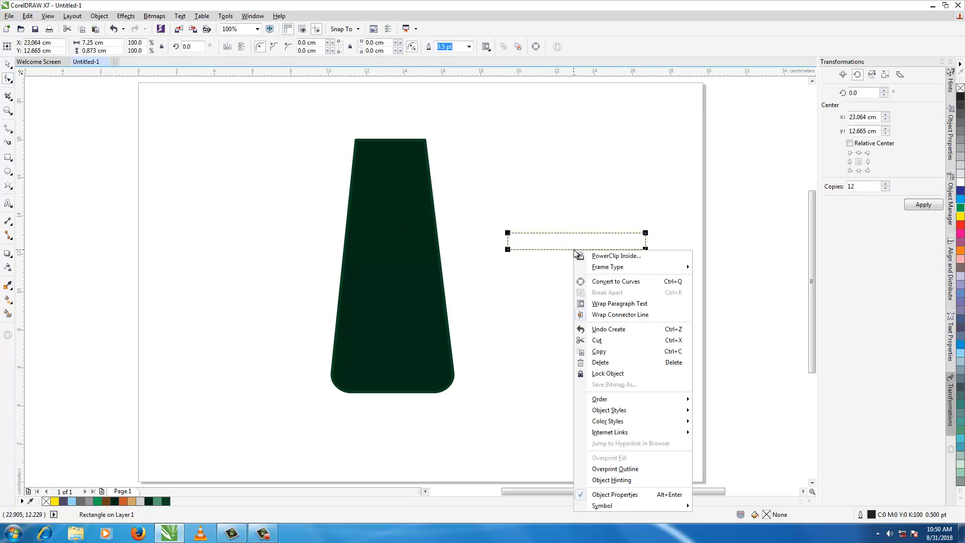
pyautogui.click(609, 279)
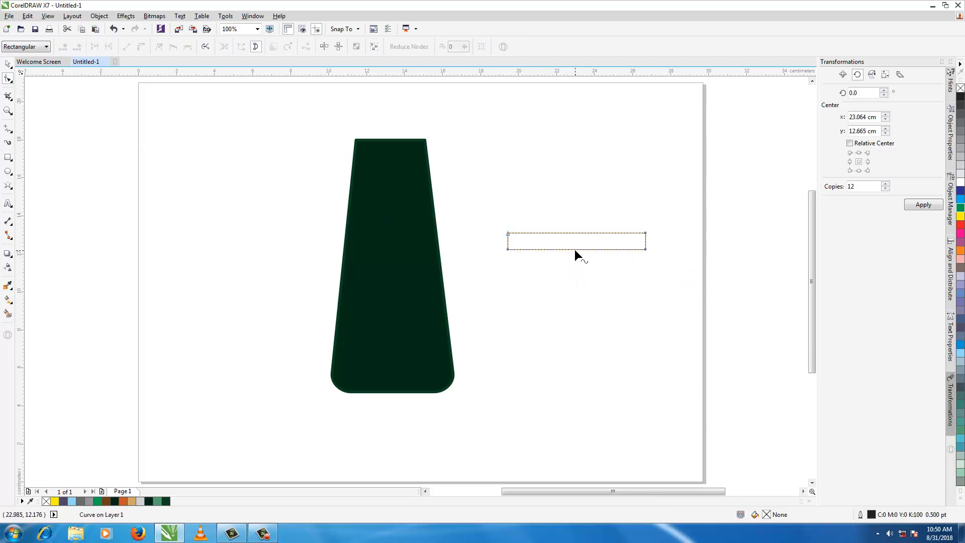
# - Add nodes midway along the rectangle's bottom and top edges and pull both down to form a chevron about 2.2 cm high
pyautogui.click(574, 249)
pyautogui.rightClick(574, 249)
pyautogui.moveTo(574, 249); pyautogui.dragTo(574, 275)
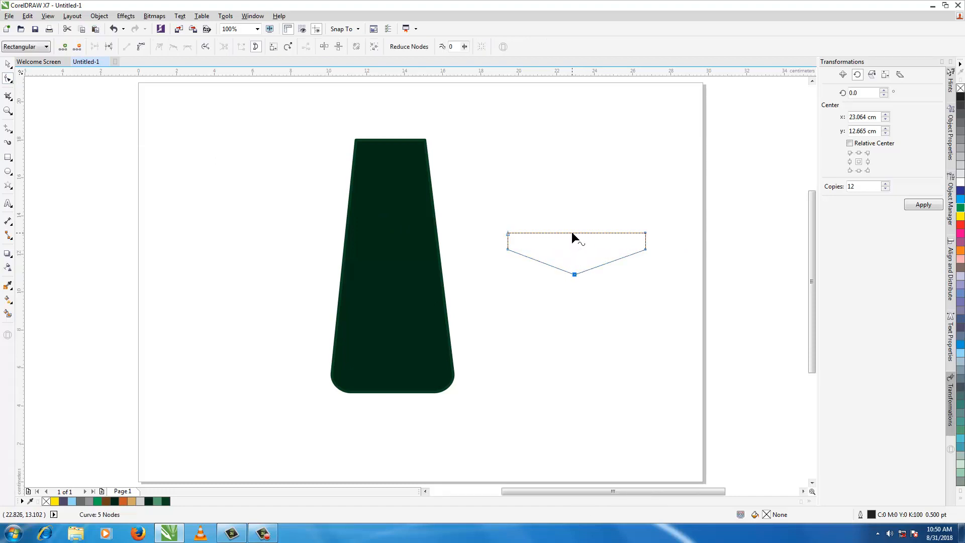
pyautogui.rightClick(571, 232)
pyautogui.click(579, 239)
pyautogui.moveTo(572, 233); pyautogui.dragTo(576, 254)
pyautogui.moveTo(574, 274); pyautogui.dragTo(577, 274)
# - Check the chevron's middle nodes against a temporary vertical guideline at 23.064 cm, and delete the guideline
pyautogui.scroll(1, 617, 271)
pyautogui.click(8, 63)
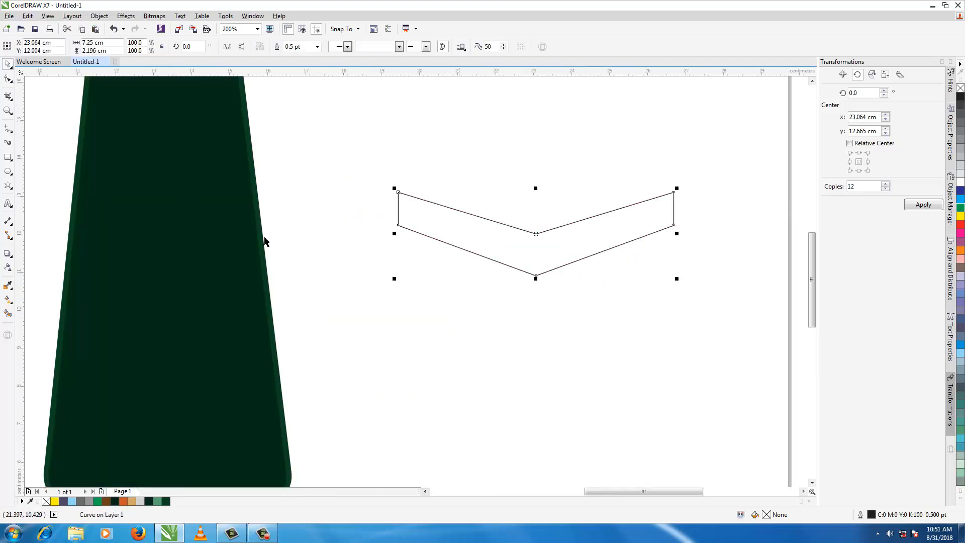
pyautogui.moveTo(23, 212); pyautogui.dragTo(537, 227)
pyautogui.click(560, 265)
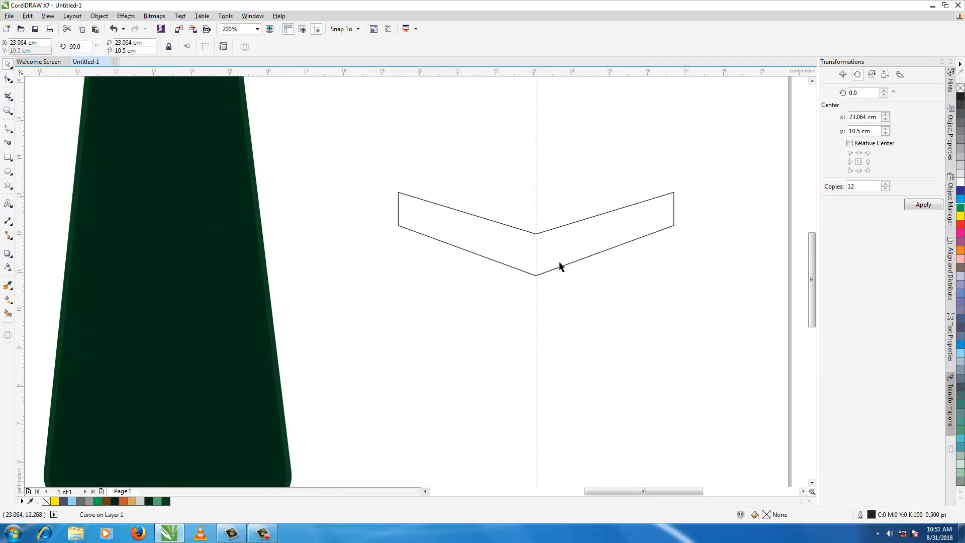
pyautogui.click(538, 234)
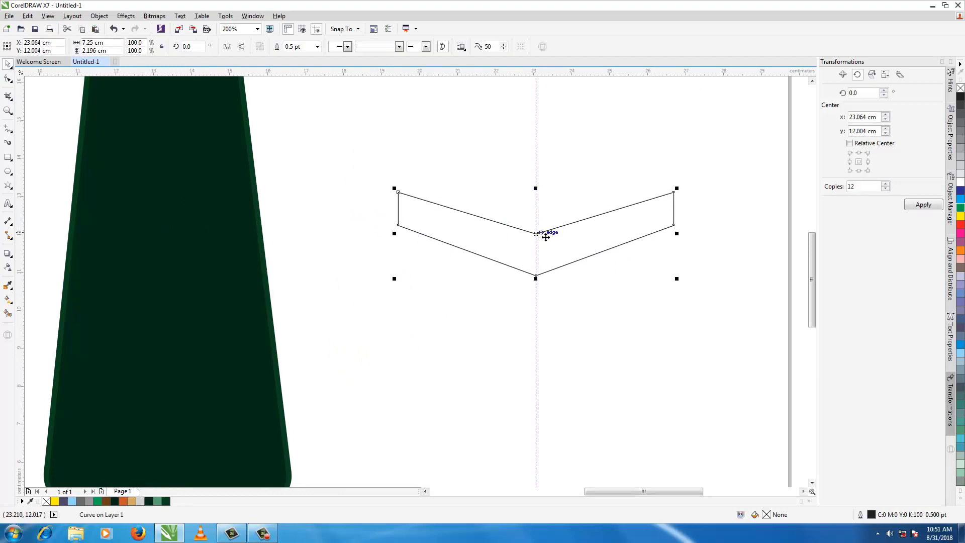
pyautogui.click(550, 282)
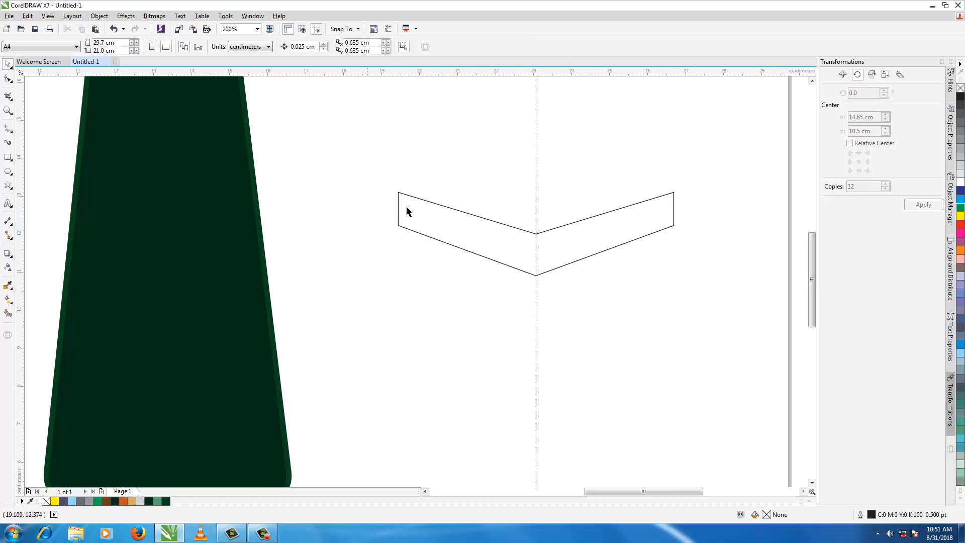
pyautogui.click(535, 131)
pyautogui.press('Delete')
# - Convert the upper and lower edges of the chevron's left half to curves and bow both slightly upward
pyautogui.click(468, 212)
pyautogui.rightClick(469, 212)
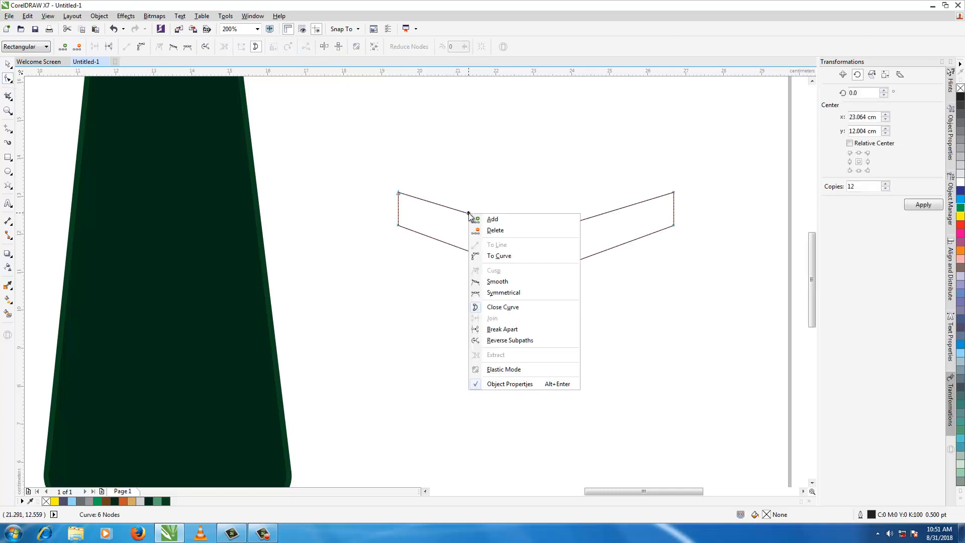
pyautogui.click(497, 256)
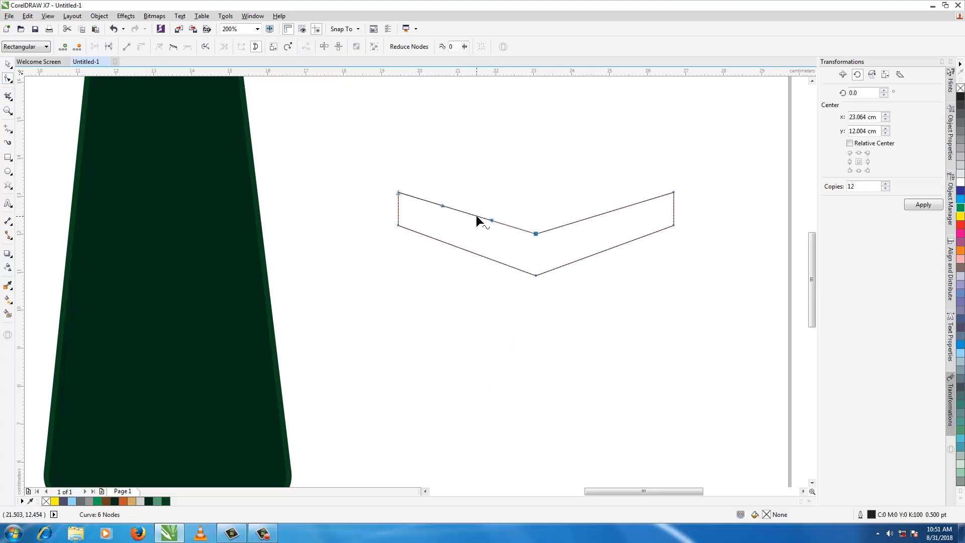
pyautogui.moveTo(476, 215); pyautogui.dragTo(478, 212)
pyautogui.rightClick(465, 248)
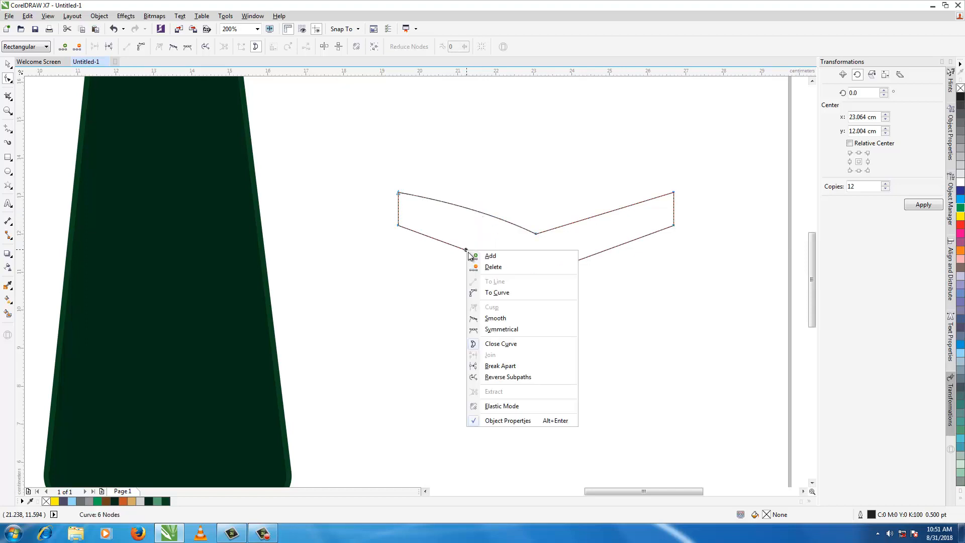
pyautogui.click(496, 293)
pyautogui.moveTo(469, 250); pyautogui.dragTo(470, 246)
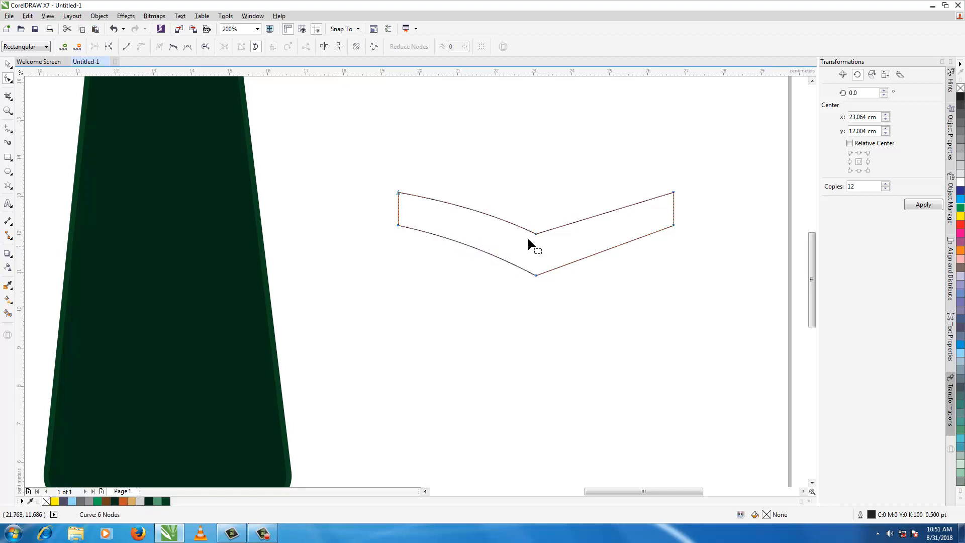
# - Convert the upper and lower edges of the chevron's right half to curves and bow both slightly upward
pyautogui.rightClick(593, 216)
pyautogui.click(623, 257)
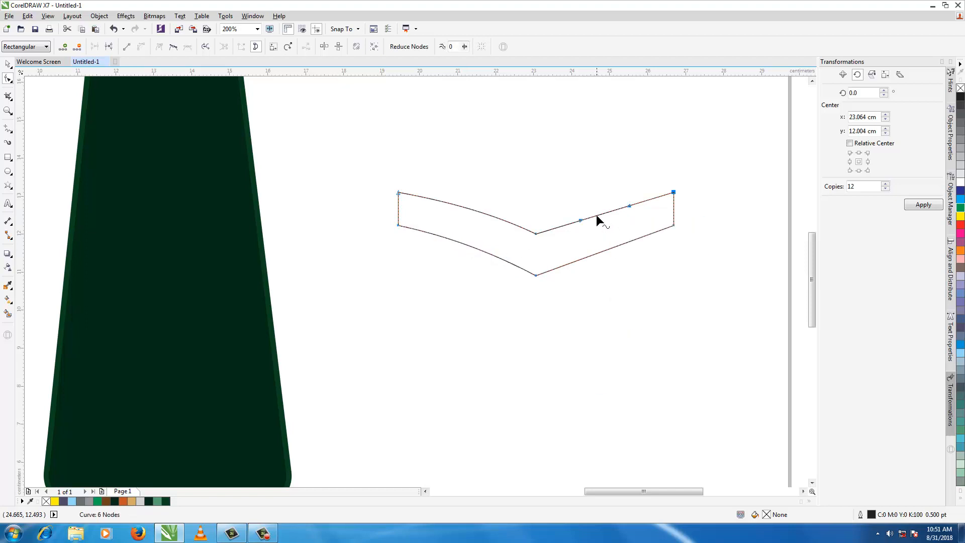
pyautogui.moveTo(596, 215); pyautogui.dragTo(597, 205)
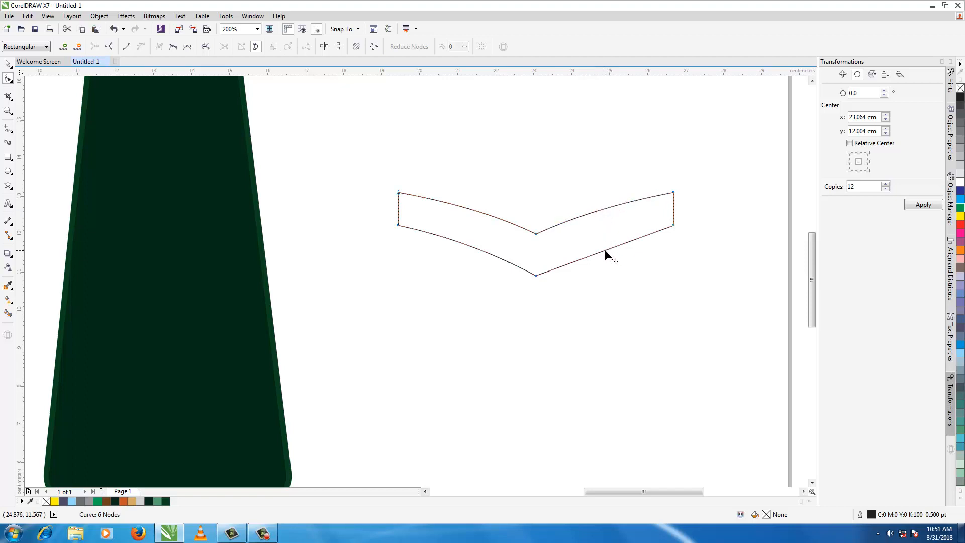
pyautogui.rightClick(604, 249)
pyautogui.click(627, 293)
pyautogui.moveTo(603, 249); pyautogui.dragTo(604, 248)
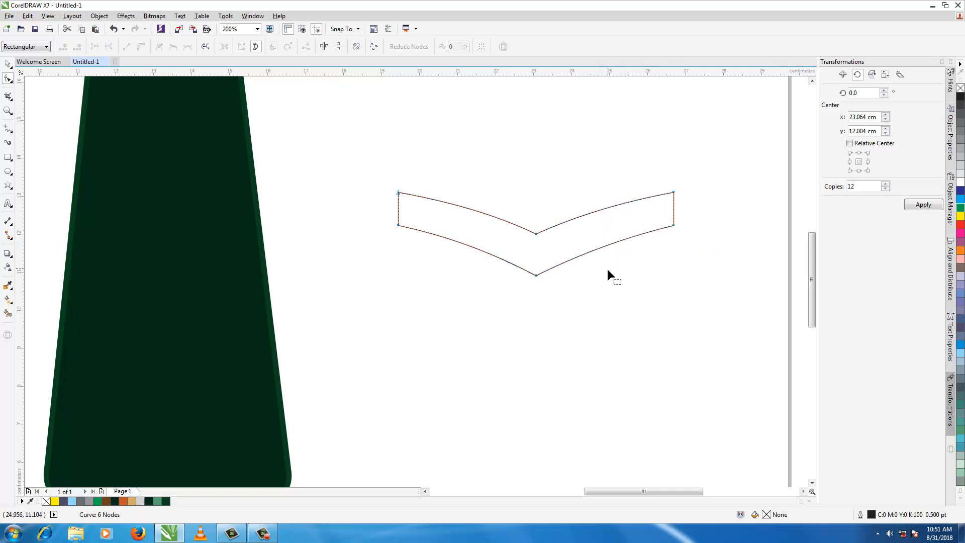
# - Resize the chevron to about 5.79 cm wide around its centre and stretch it downward to about 2.54 cm high
pyautogui.scroll(-1, 607, 269)
pyautogui.click(9, 64)
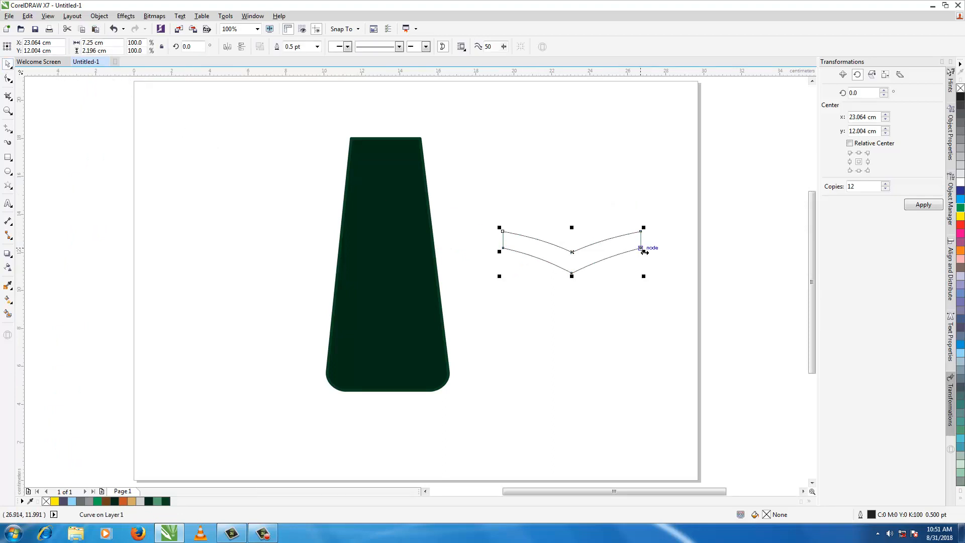
pyautogui.moveTo(644, 251); pyautogui.dragTo(631, 242)
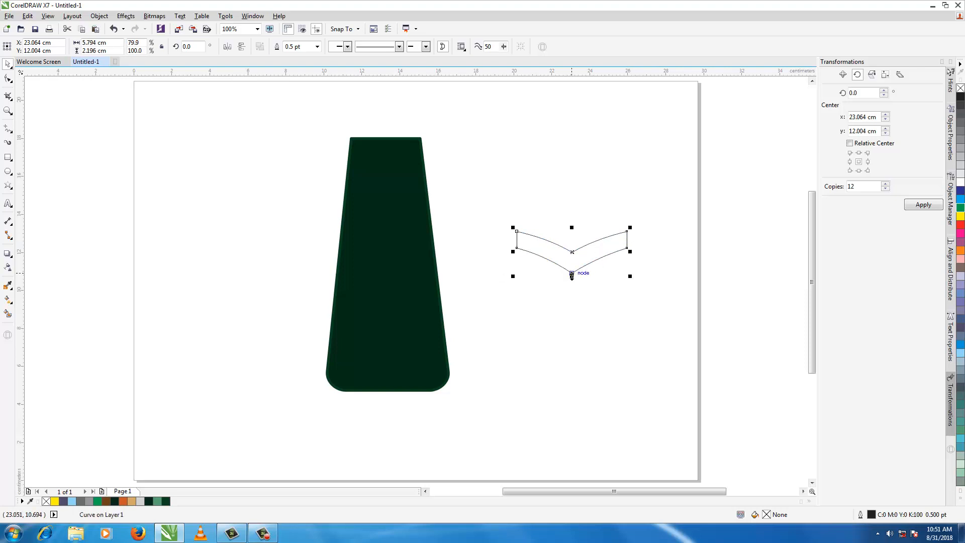
pyautogui.moveTo(572, 277); pyautogui.dragTo(573, 280)
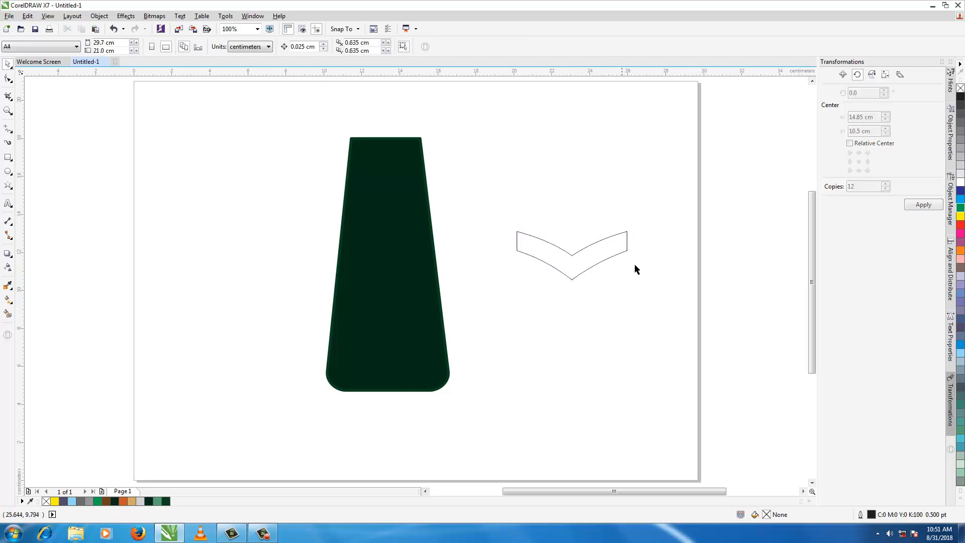
# - Fill the chevron with the colour named Gold
pyautogui.click(595, 265)
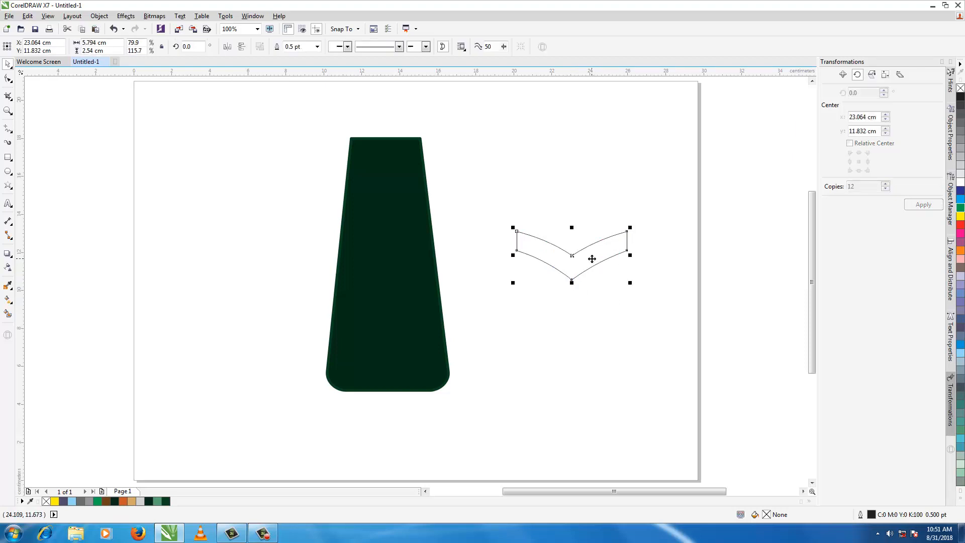
pyautogui.doubleClick(874, 518)
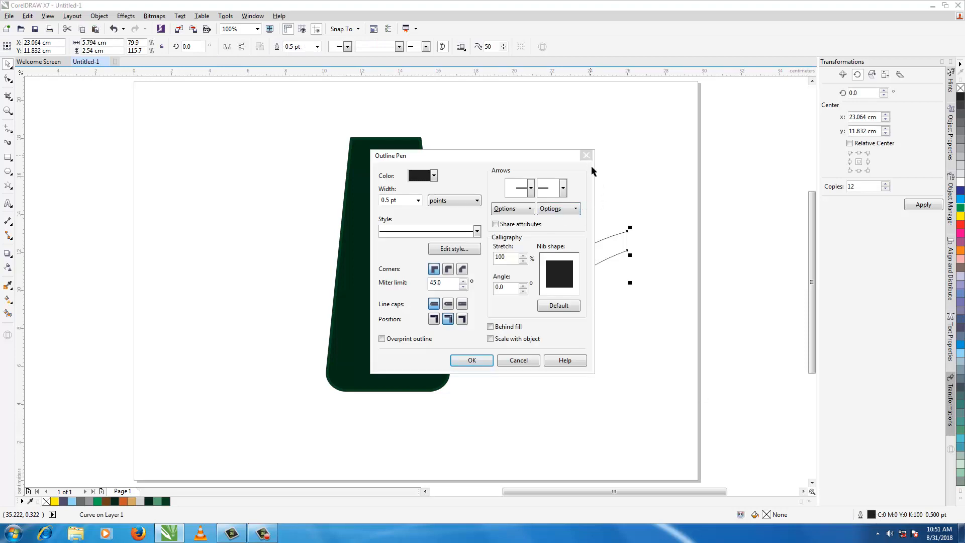
pyautogui.press('Escape')
pyautogui.click(960, 217)
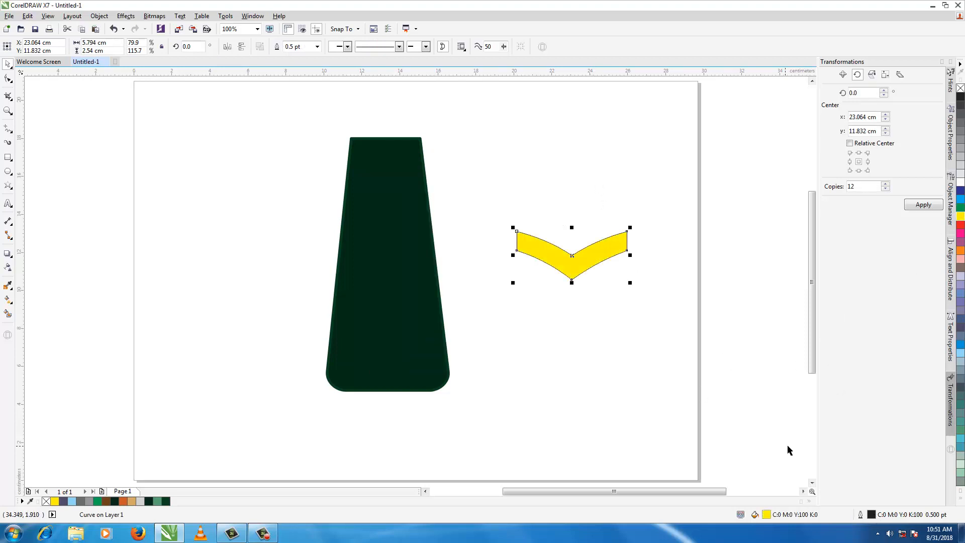
pyautogui.doubleClick(766, 514)
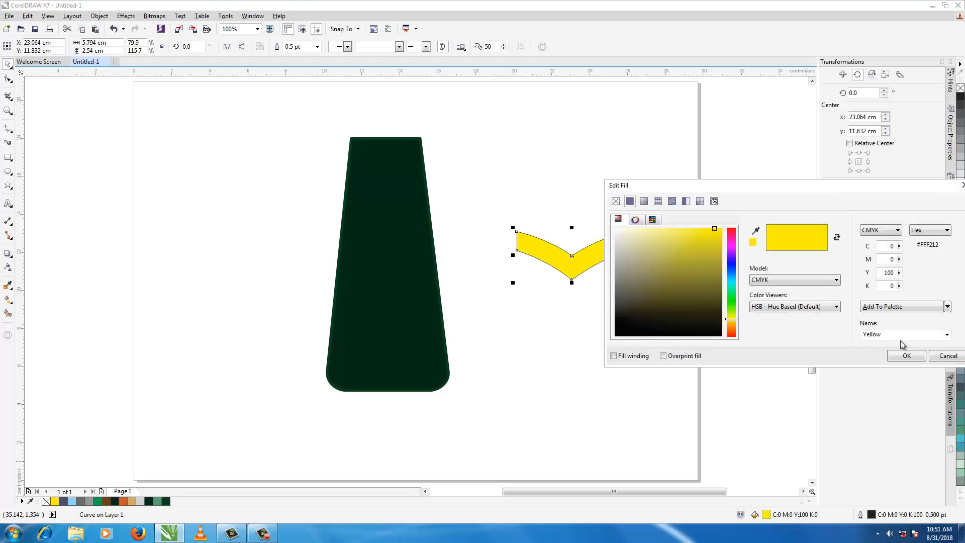
pyautogui.doubleClick(878, 334)
pyautogui.write('Gold')
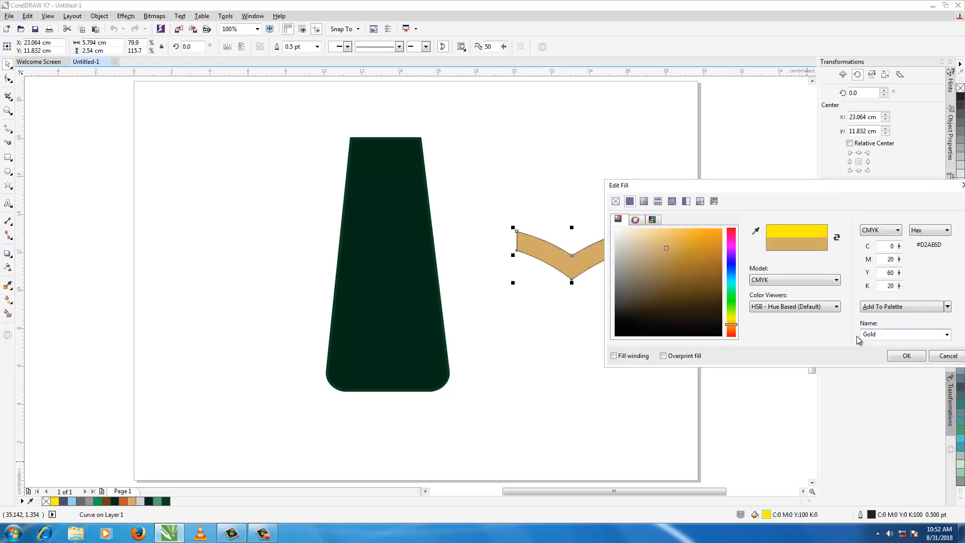
pyautogui.press('Return')
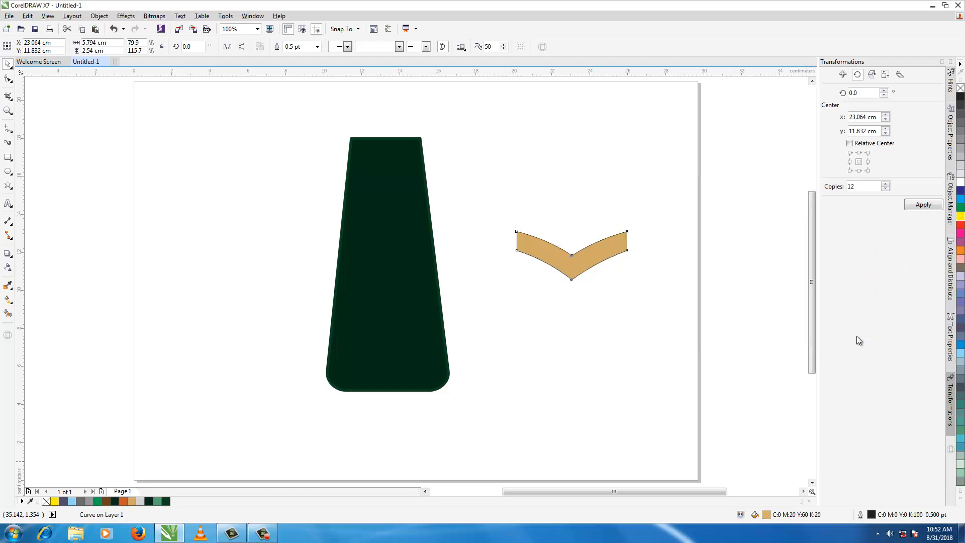
# - Duplicate the gold chevron and shift the copy straight up about 1.6 cm, leaving a narrow gap above the original
pyautogui.click(573, 268)
pyautogui.press('KP_Add')
pyautogui.press('Up')
pyautogui.press('Up')
pyautogui.press('Up')
pyautogui.press('Up')
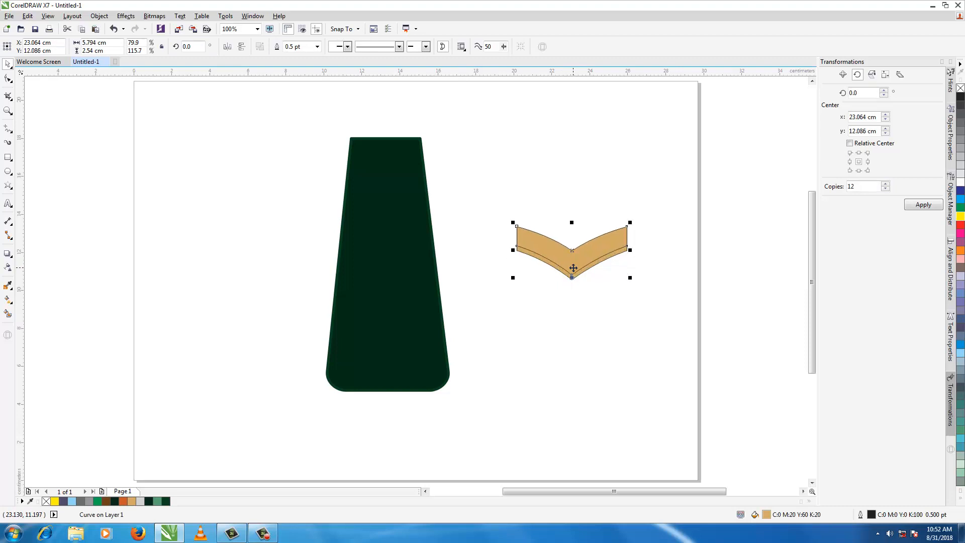
pyautogui.press('Up')
pyautogui.press('Up')
pyautogui.press('Up')
pyautogui.press('Up')
pyautogui.press('Up')
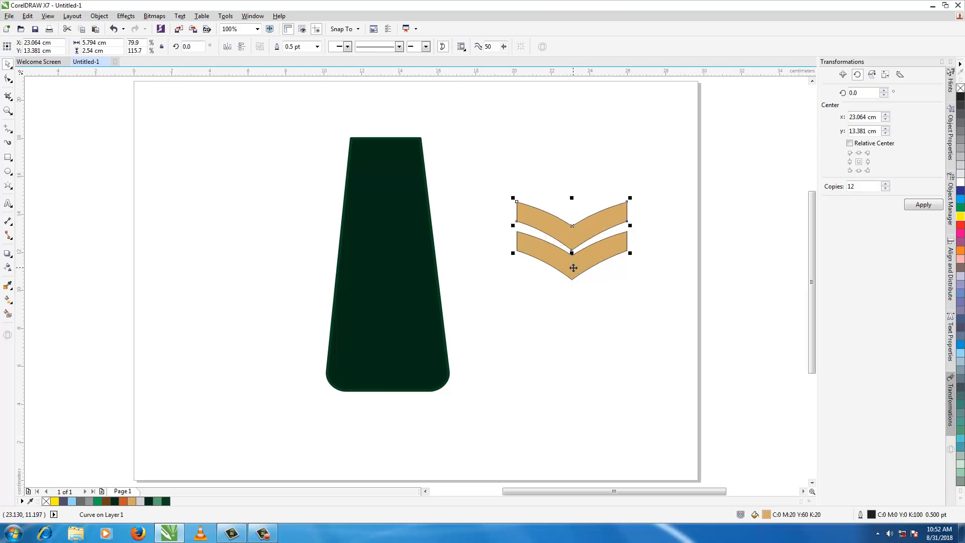
pyautogui.hotkey('ctrl', 'Up')
# - Duplicate the original chevron again and shift the copy straight down about 1.5 cm, leaving a narrow gap below it
pyautogui.click(560, 310)
pyautogui.click(571, 276)
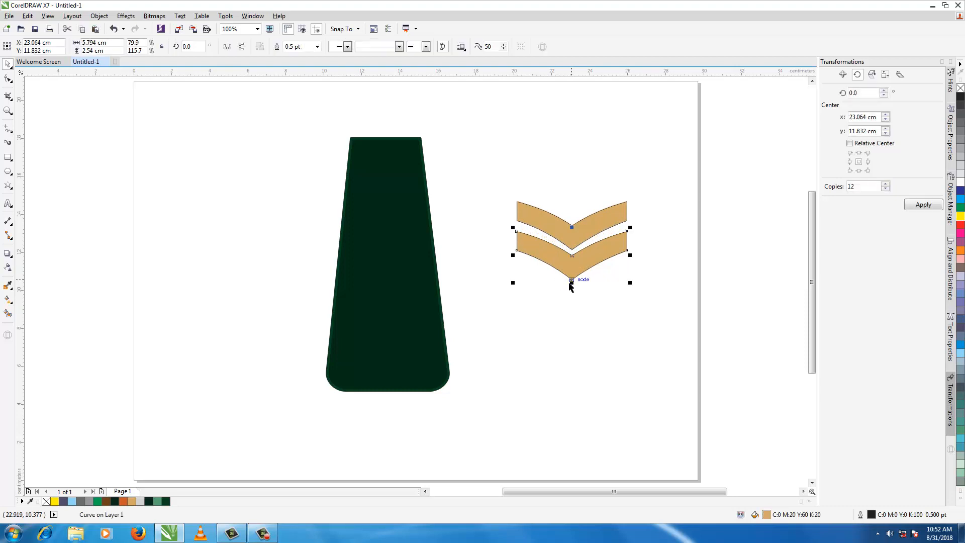
pyautogui.press('KP_Add')
pyautogui.press('Down')
pyautogui.press('Down')
pyautogui.press('Down')
pyautogui.press('Down')
pyautogui.press('Down')
pyautogui.press('Down')
pyautogui.press('Down')
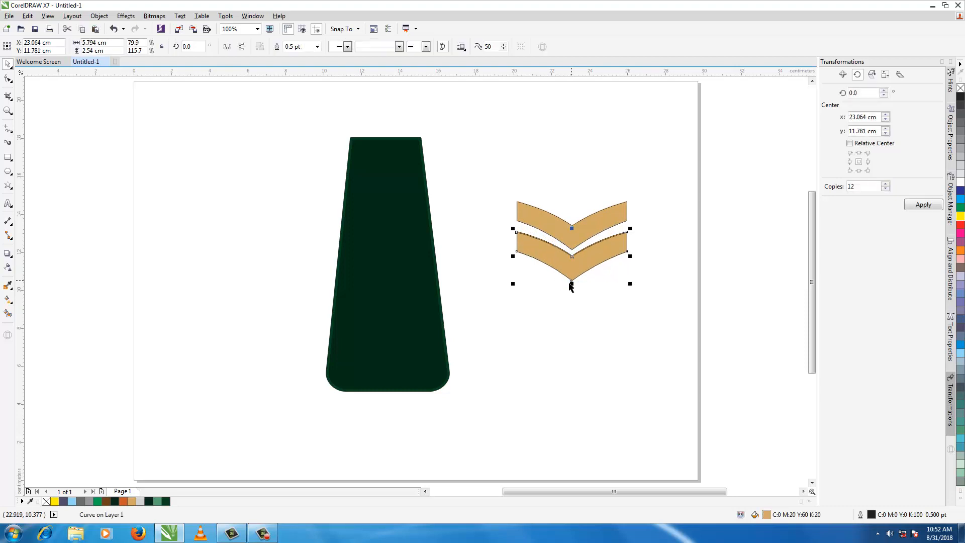
pyautogui.press('Down')
pyautogui.press('Down')
pyautogui.press('Down')
pyautogui.press('Down')
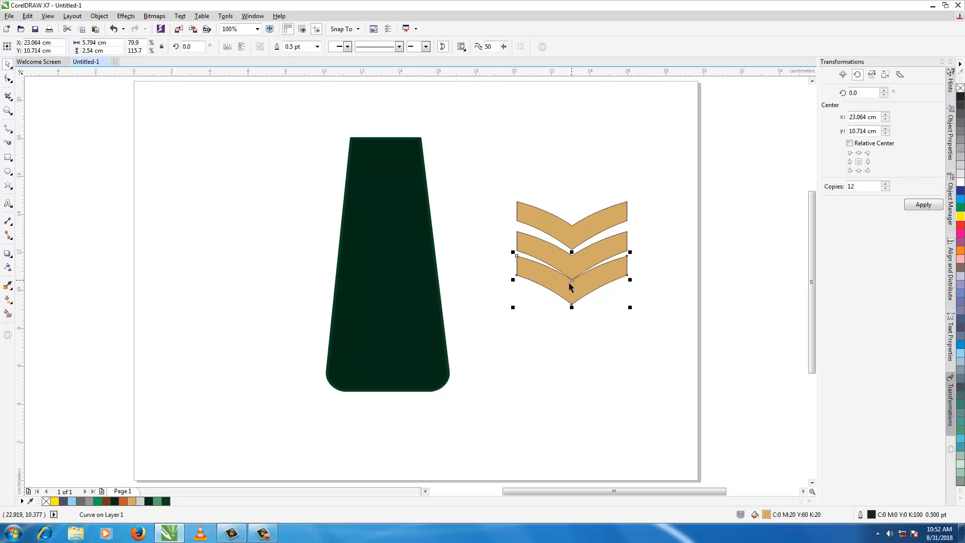
pyautogui.click(487, 111)
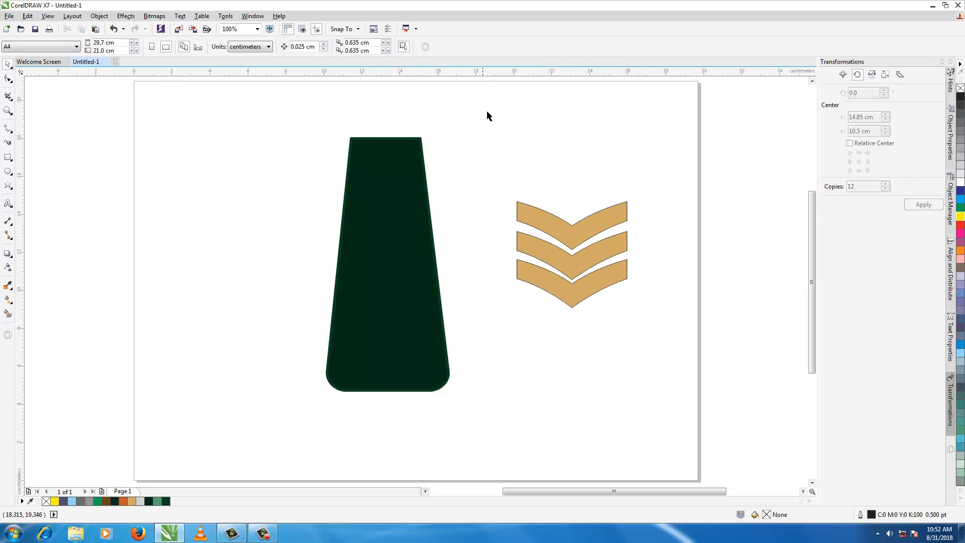
# - Align the centres of the three chevrons horizontally and remove their outlines
pyautogui.moveTo(509, 294); pyautogui.dragTo(661, 349)
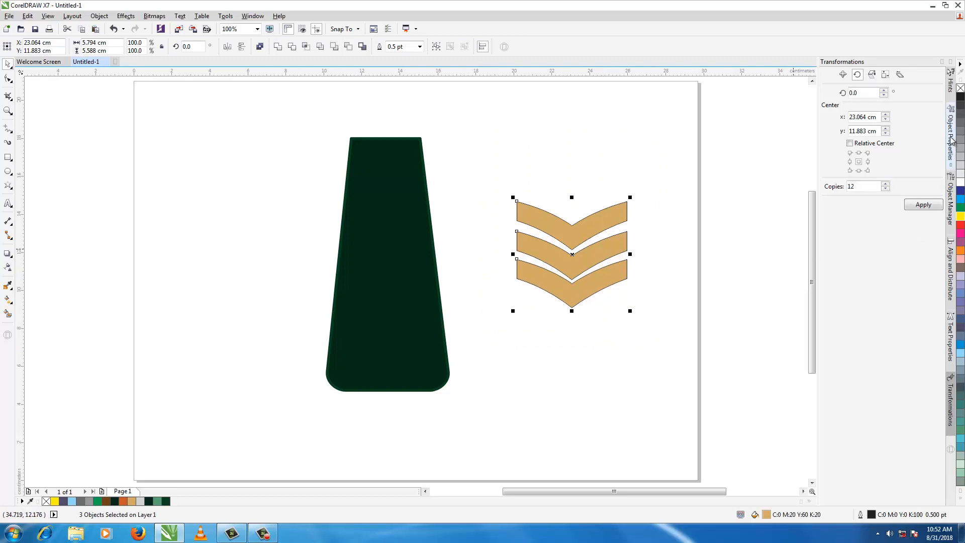
pyautogui.click(950, 272)
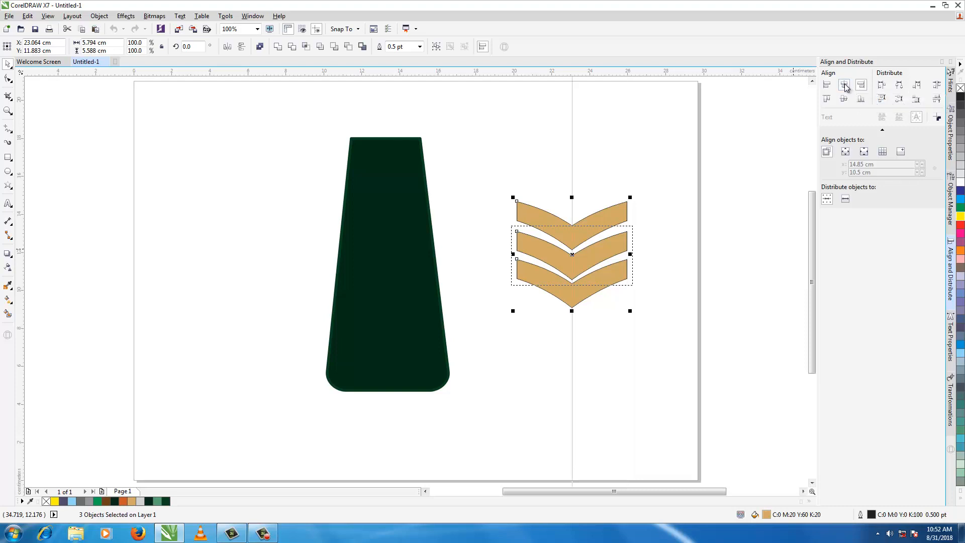
pyautogui.click(693, 205)
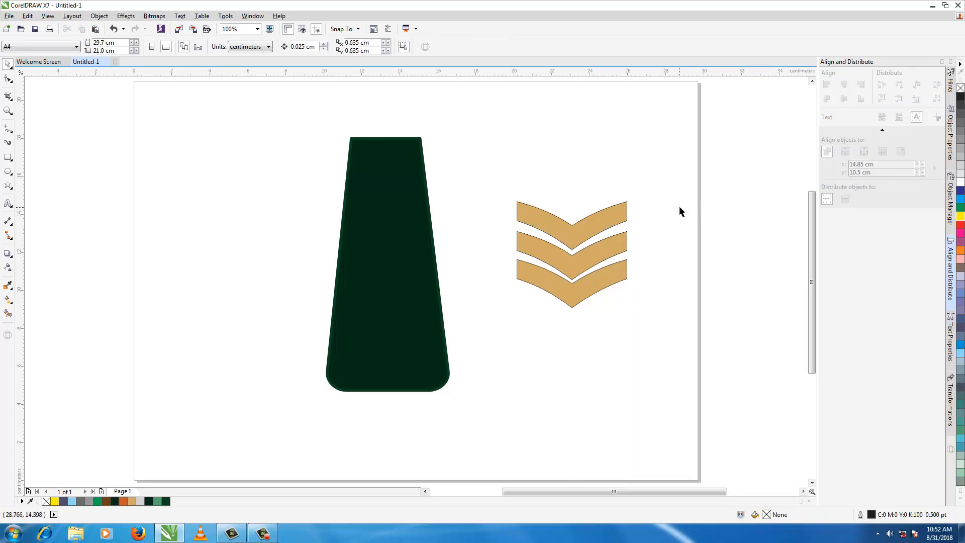
pyautogui.moveTo(621, 336); pyautogui.dragTo(658, 341)
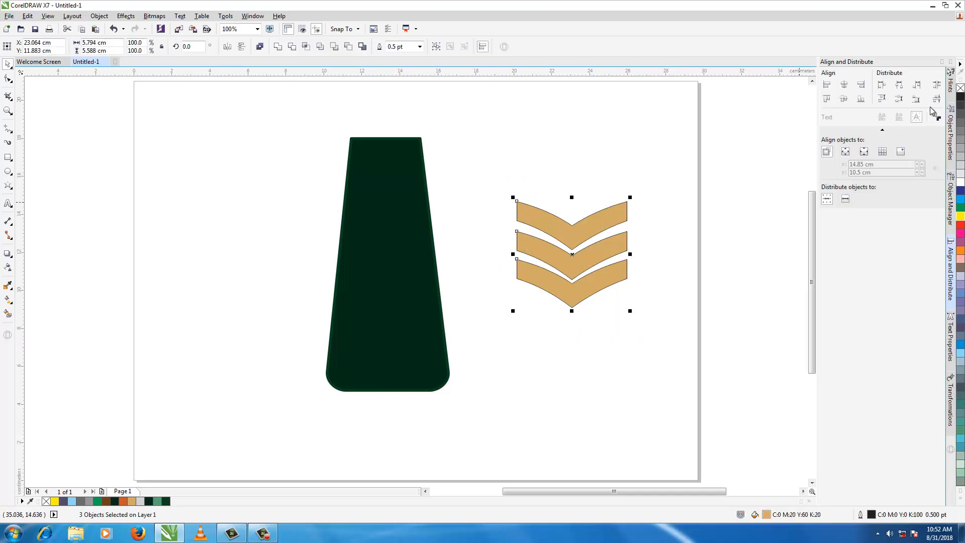
pyautogui.click(711, 223)
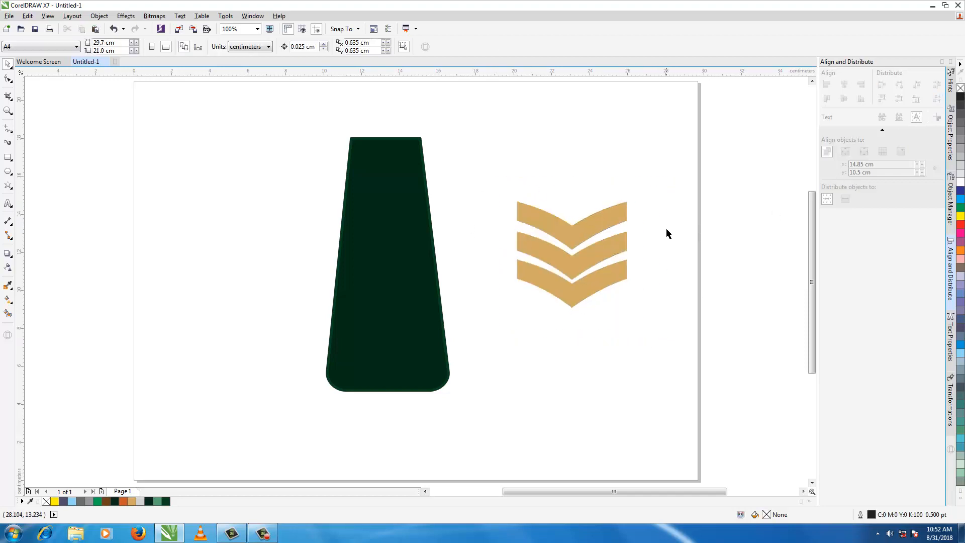
# - Move the three chevrons onto the lower part of the green tapered shape and shrink them to about 4.72 by 4.55 cm
pyautogui.scroll(-2, 666, 232)
pyautogui.scroll(2, 667, 234)
pyautogui.scroll(-2, 667, 233)
pyautogui.scroll(2, 666, 233)
pyautogui.moveTo(502, 183); pyautogui.dragTo(653, 340)
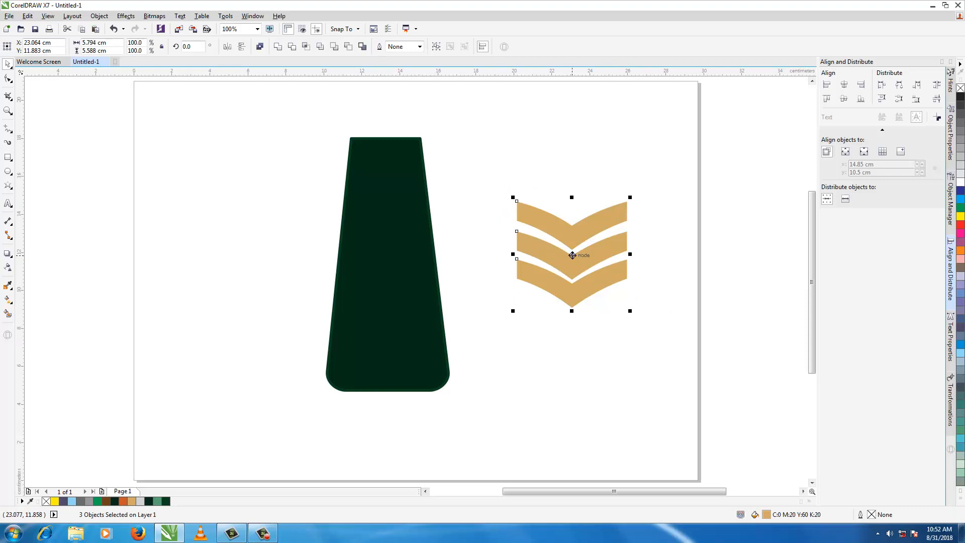
pyautogui.moveTo(573, 255); pyautogui.dragTo(386, 325)
pyautogui.moveTo(445, 382); pyautogui.dragTo(434, 372)
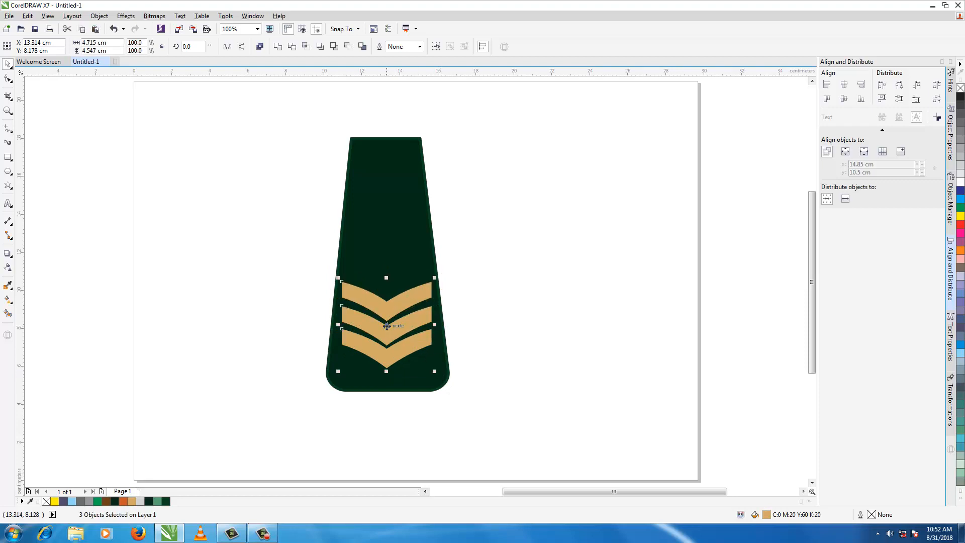
pyautogui.moveTo(386, 327); pyautogui.dragTo(387, 326)
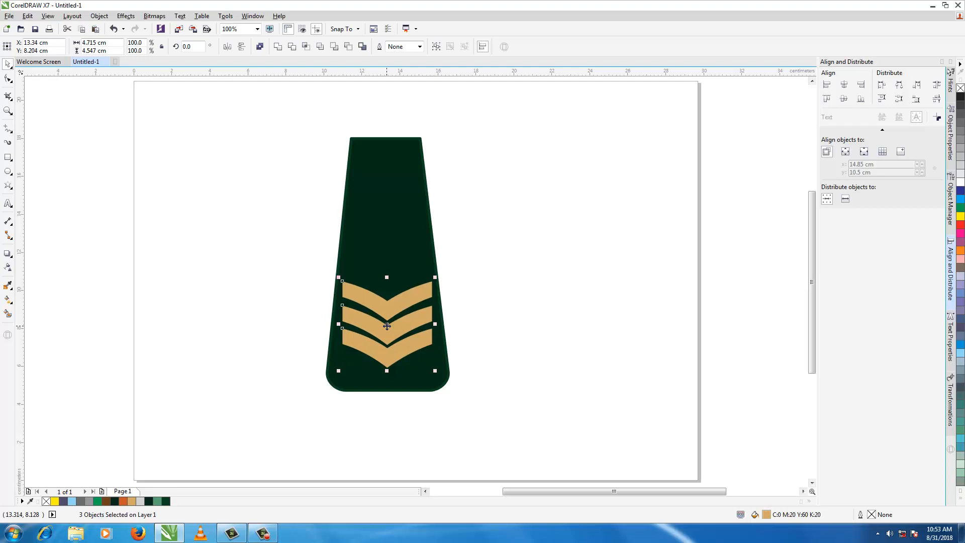
pyautogui.click(422, 205)
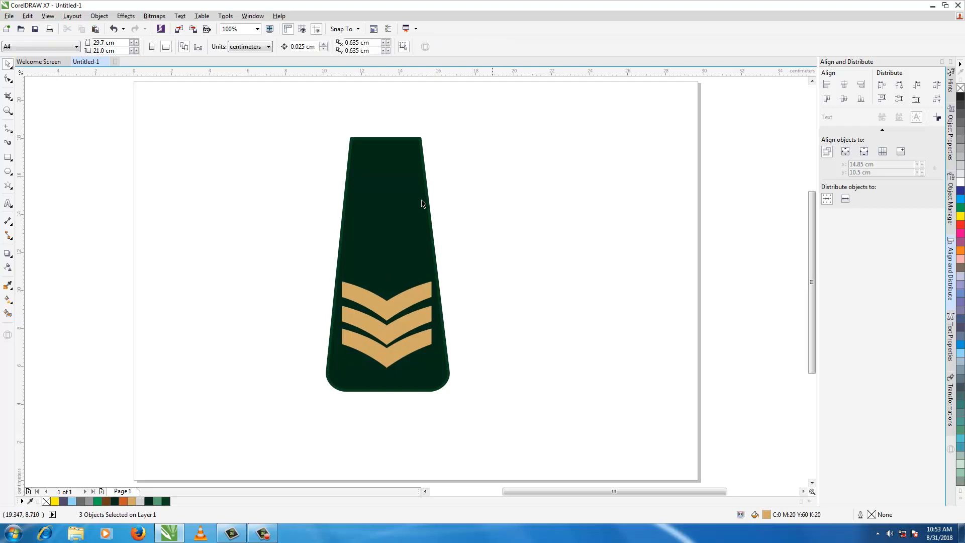
# - Place a vertical guideline at 13.367 cm through the tapered shape's middle and nudge the three chevrons sideways to centre on it
pyautogui.moveTo(21, 195); pyautogui.dragTo(387, 155)
pyautogui.moveTo(297, 260); pyautogui.dragTo(481, 385)
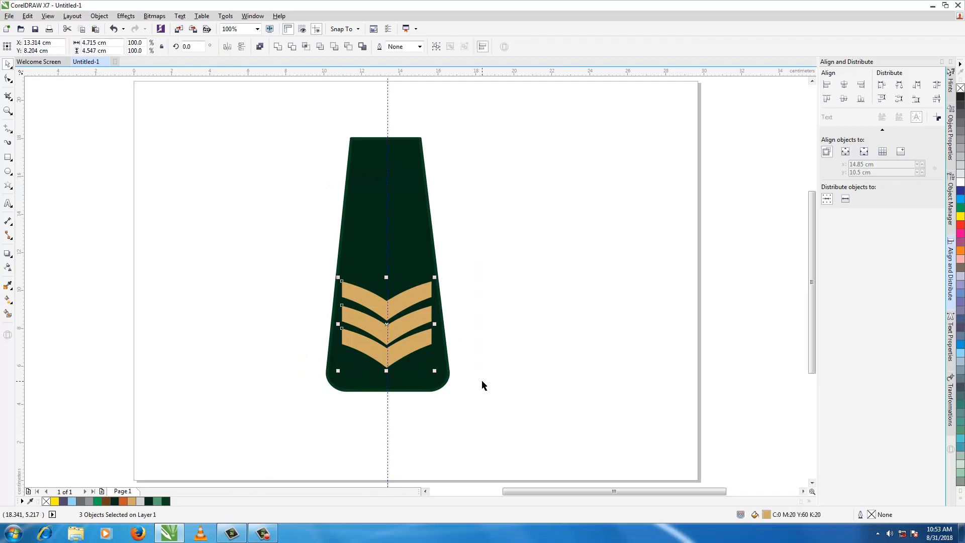
pyautogui.press('Right')
pyautogui.press('Right')
pyautogui.press('Right')
pyautogui.press('Right')
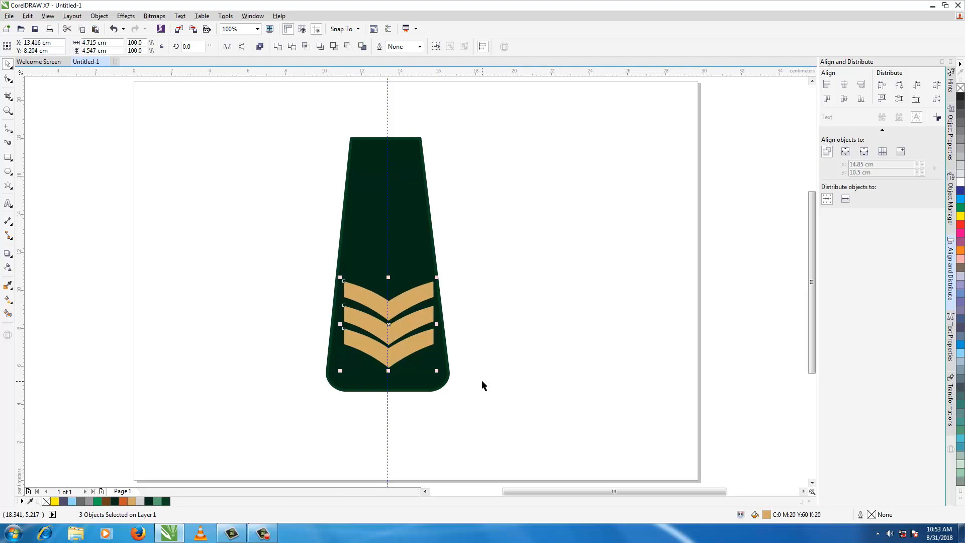
pyautogui.press('Left')
pyautogui.press('Left')
pyautogui.press('Left')
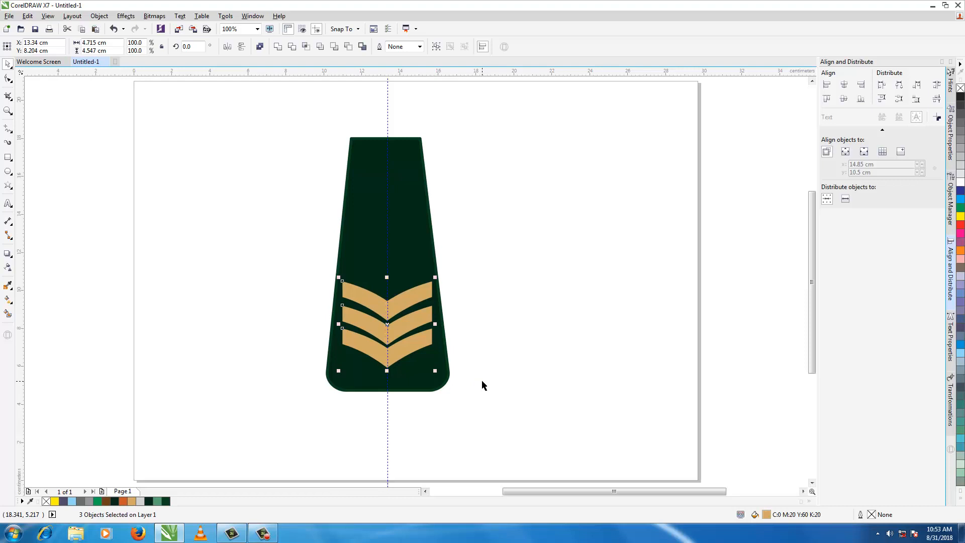
# - Group the three chevrons without including the tapered shape
pyautogui.moveTo(318, 97); pyautogui.dragTo(500, 459)
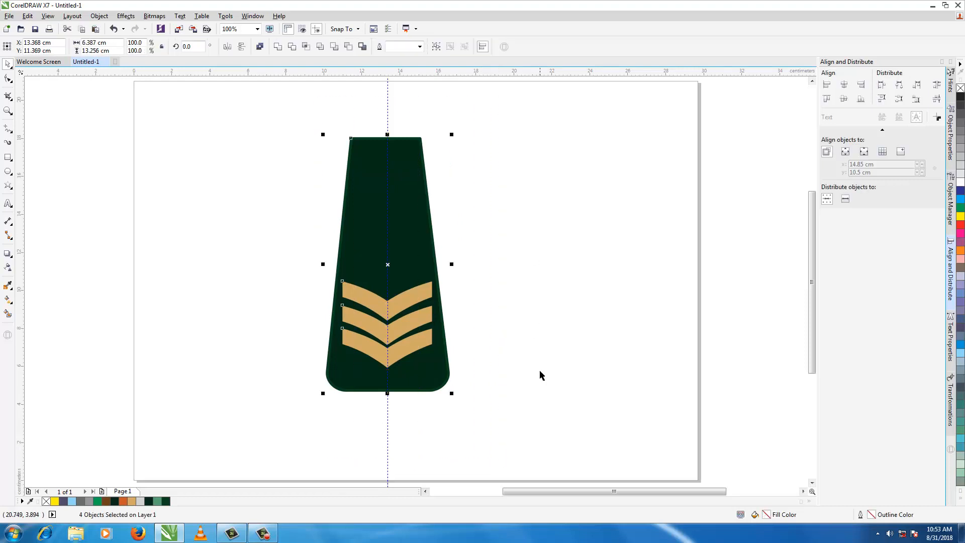
pyautogui.moveTo(540, 252); pyautogui.dragTo(311, 372)
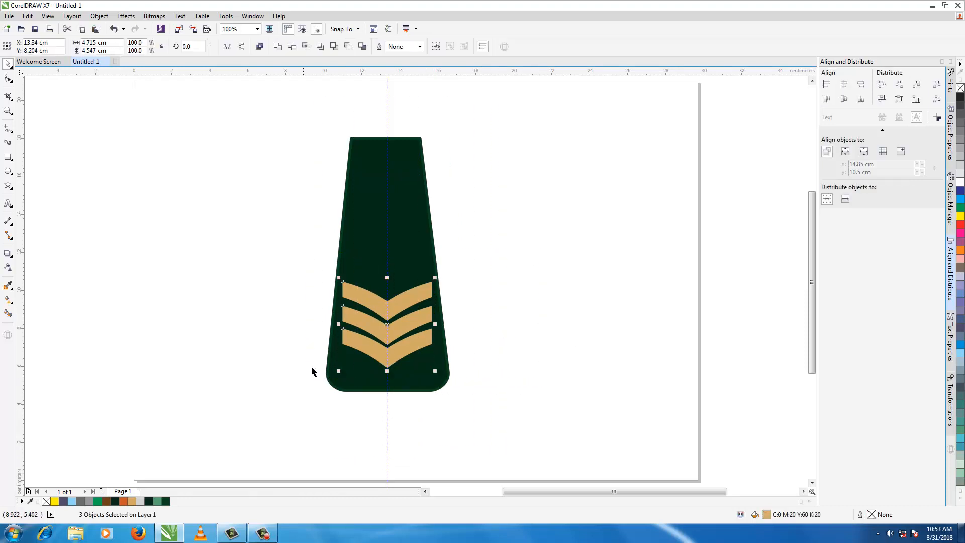
pyautogui.click(436, 46)
pyautogui.moveTo(326, 103); pyautogui.dragTo(305, 393)
pyautogui.moveTo(282, 101); pyautogui.dragTo(488, 401)
# - Delete the vertical guideline and align the chevron group's centre horizontally with the tapered shape
pyautogui.click(388, 436)
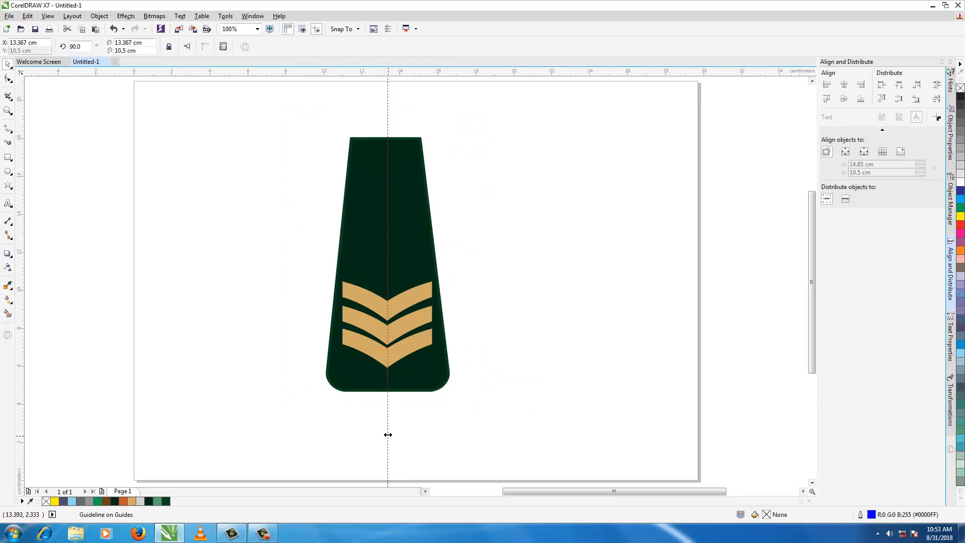
pyautogui.press('Delete')
pyautogui.moveTo(296, 104); pyautogui.dragTo(489, 431)
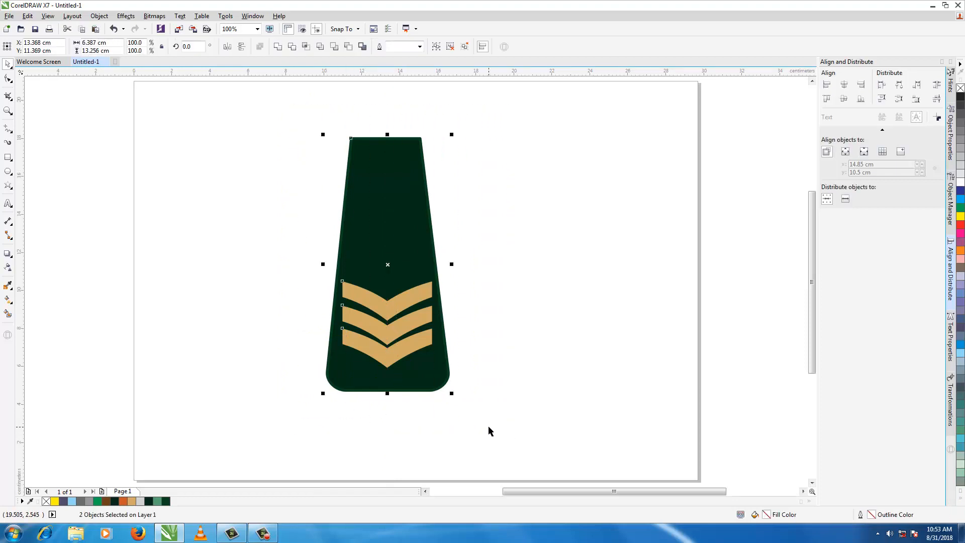
pyautogui.click(847, 85)
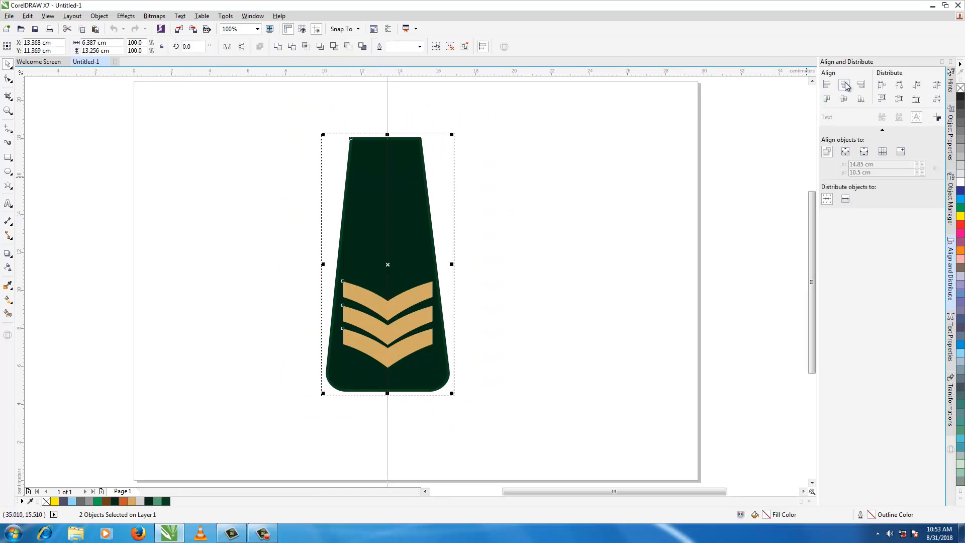
# - Draw a six-pointed star about 2.52 by 2.91 cm on the empty page area beside the tapered shape
pyautogui.click(561, 230)
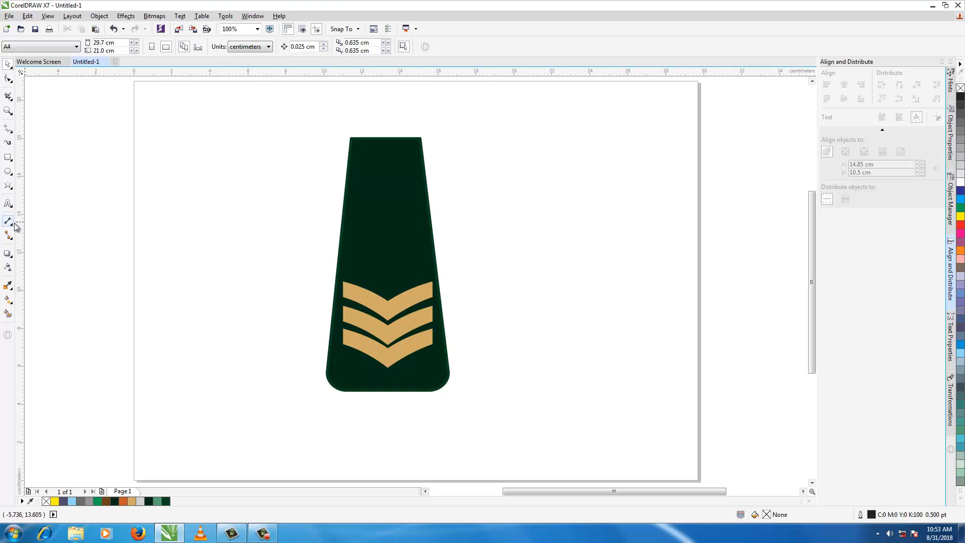
pyautogui.click(8, 186)
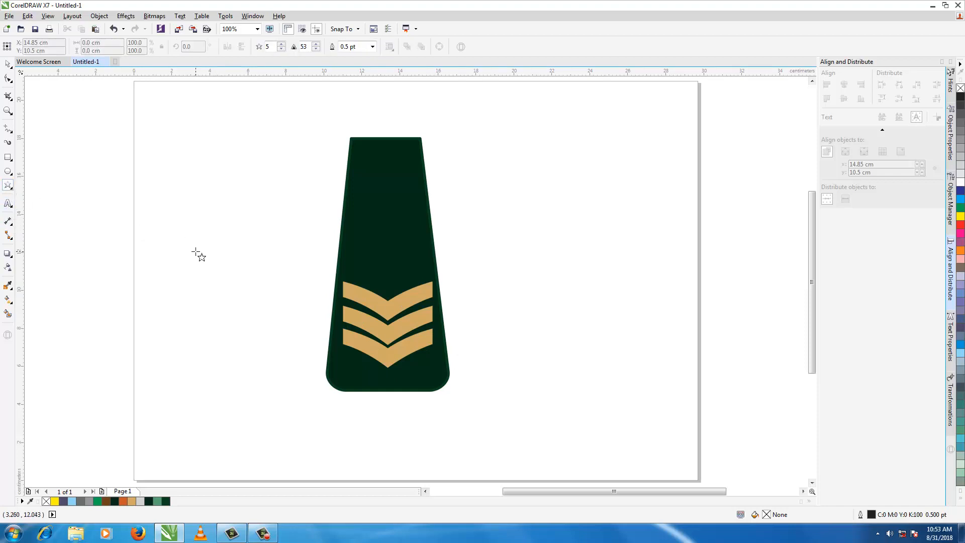
pyautogui.moveTo(195, 252); pyautogui.dragTo(216, 279)
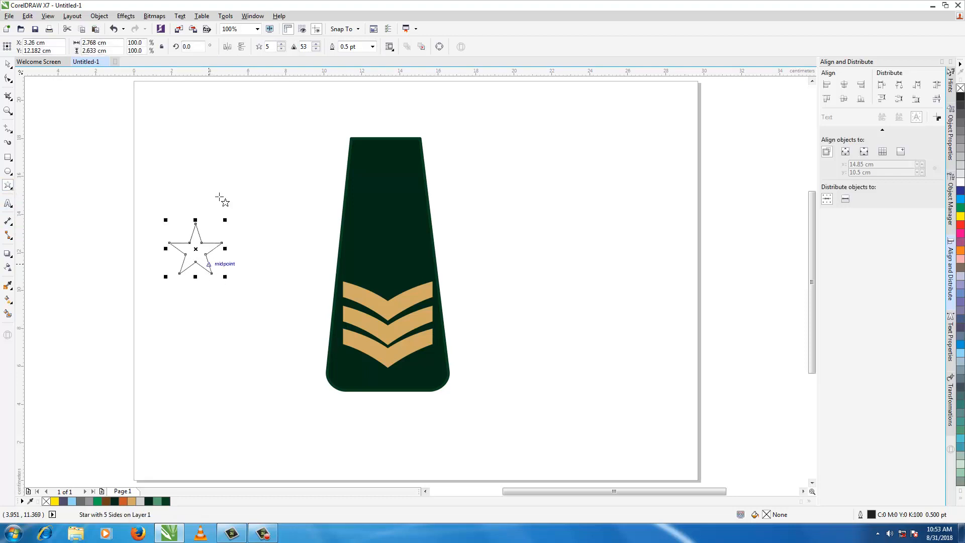
pyautogui.click(282, 45)
pyautogui.click(8, 64)
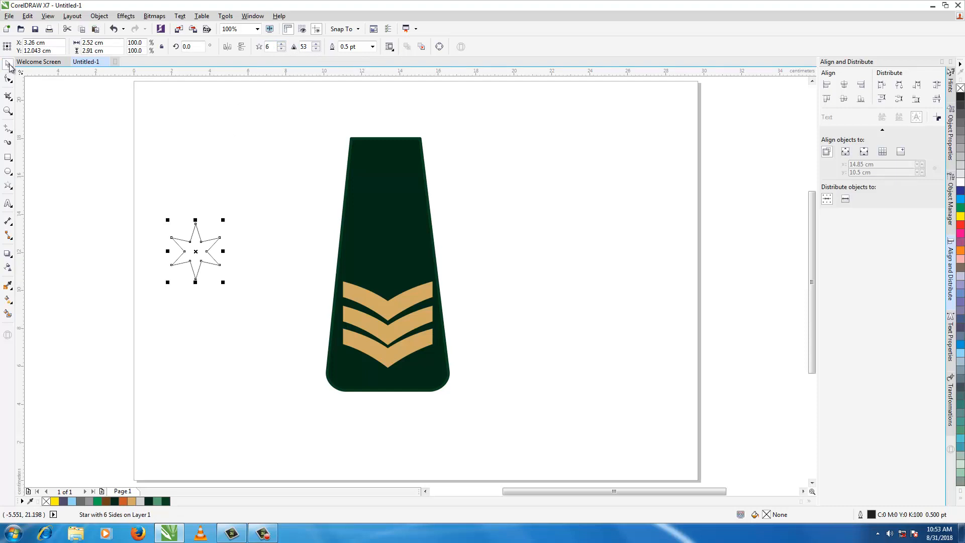
# - Move the star onto the tapered shape's centre above the chevrons and give it a gold fill without an outline
pyautogui.moveTo(195, 251); pyautogui.dragTo(388, 263)
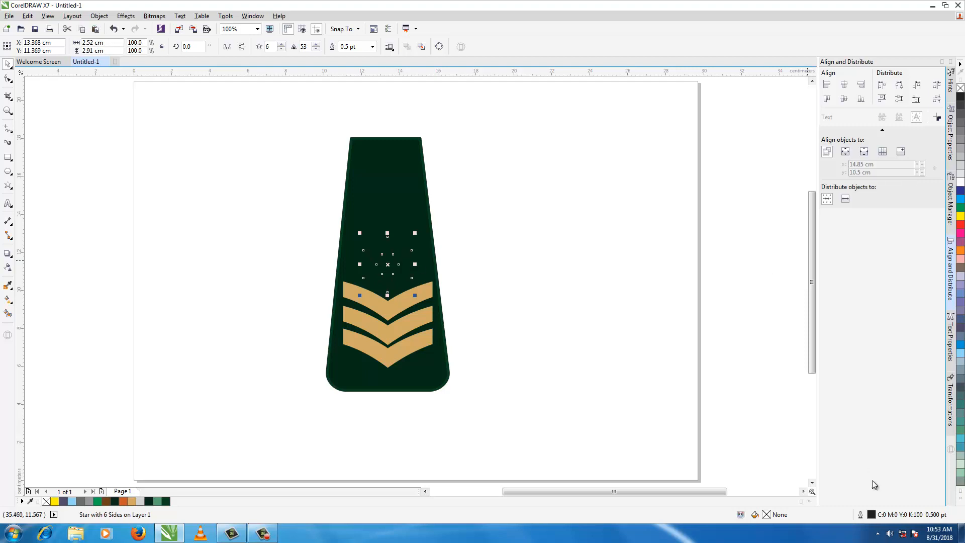
pyautogui.click(132, 501)
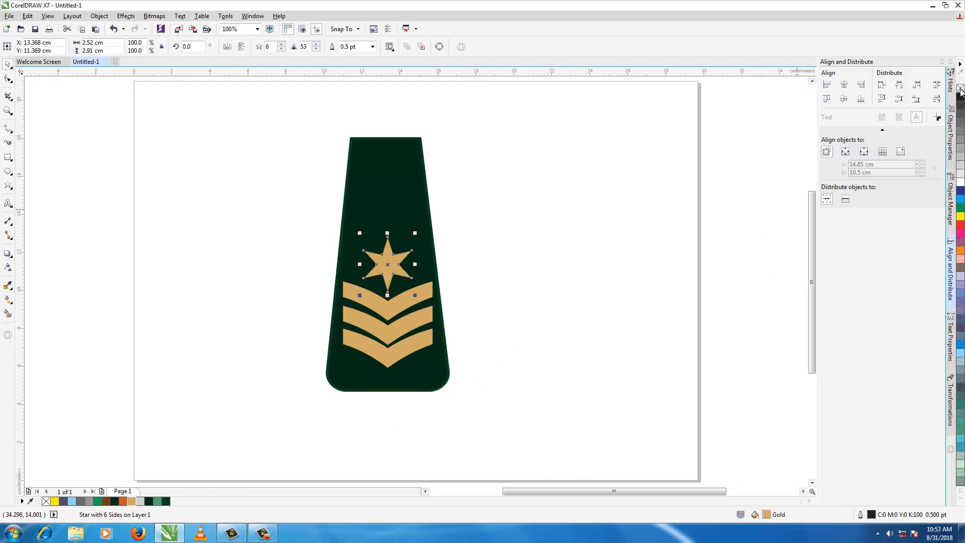
pyautogui.click(518, 264)
pyautogui.scroll(-2, 517, 266)
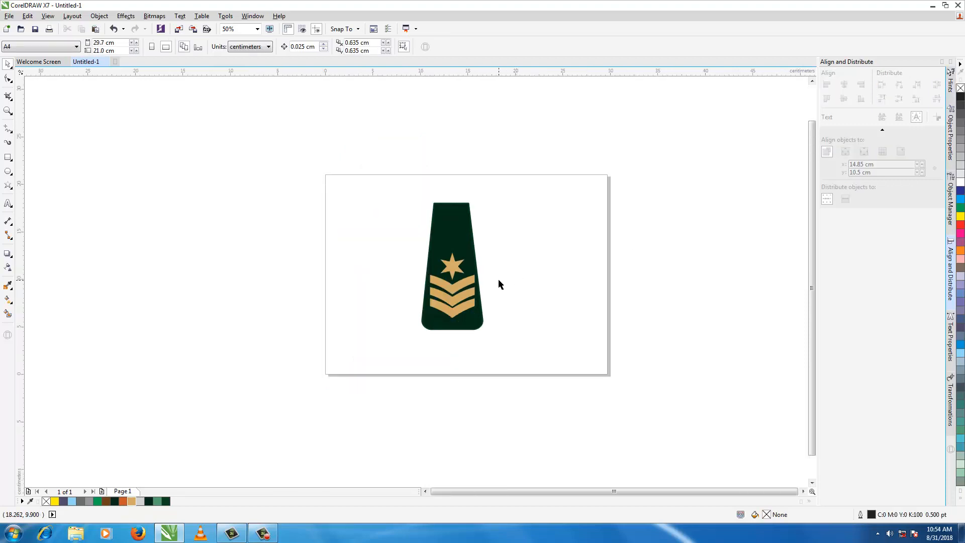
pyautogui.scroll(2, 498, 284)
# - Shrink the gold star about its centre to about 1.76 by 2.04 cm
pyautogui.click(416, 264)
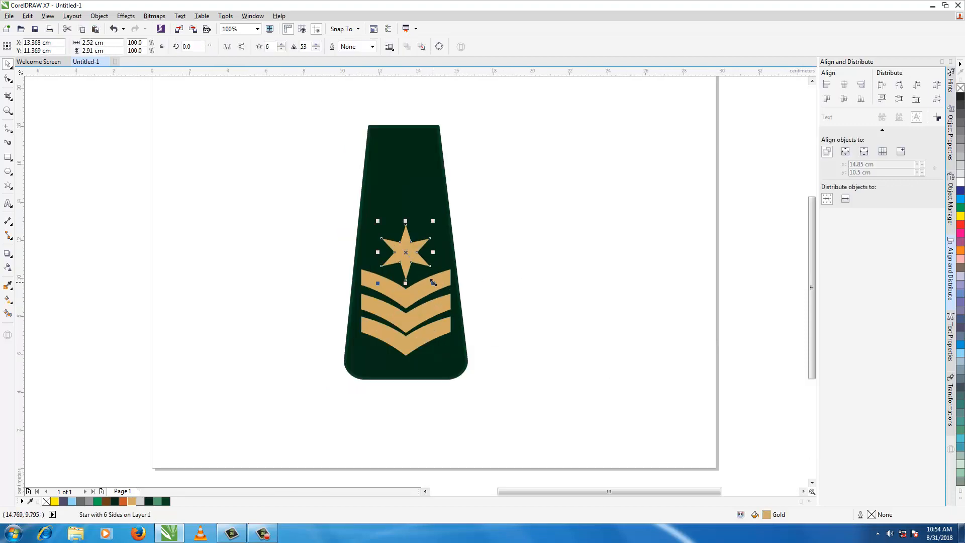
pyautogui.moveTo(433, 282); pyautogui.dragTo(434, 279)
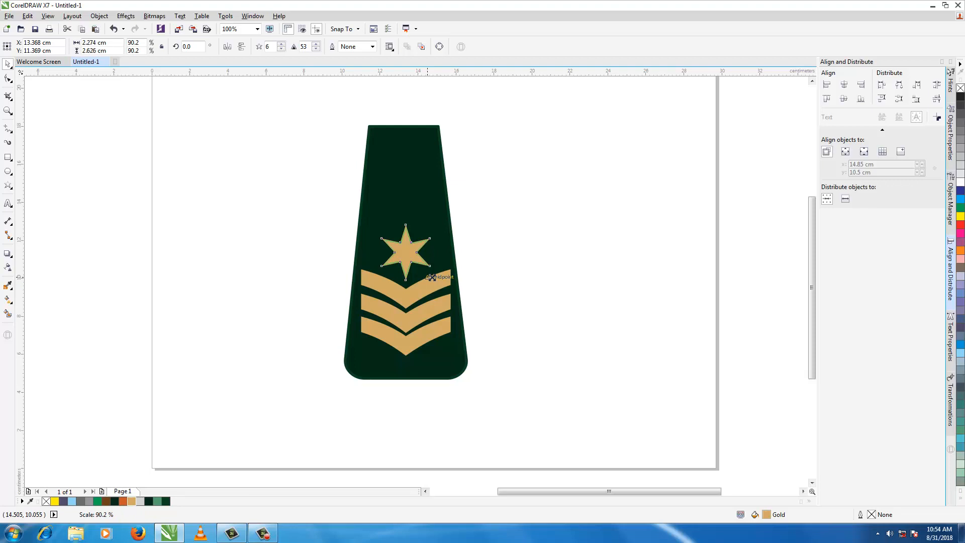
pyautogui.moveTo(430, 276); pyautogui.dragTo(425, 275)
pyautogui.click(515, 279)
pyautogui.click(408, 254)
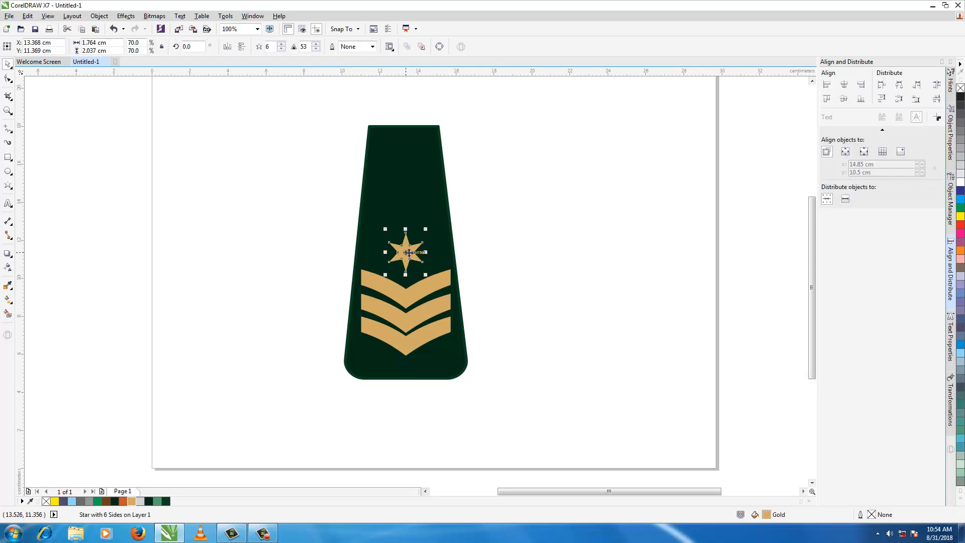
pyautogui.click(518, 281)
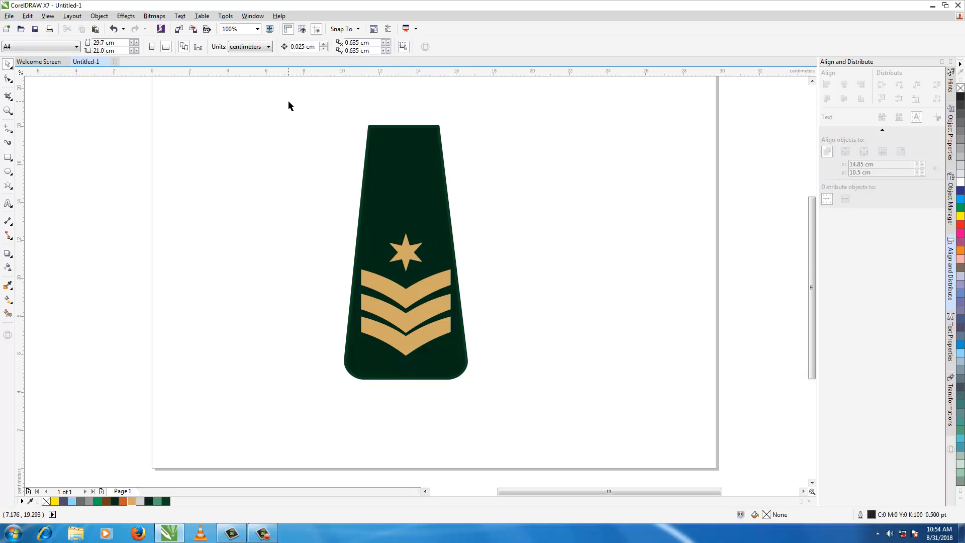
# - Rotate the tapered shape, chevrons and star together to about 267.7°, laying the insignia on its side with the chevrons pointing left
pyautogui.moveTo(290, 95); pyautogui.dragTo(535, 430)
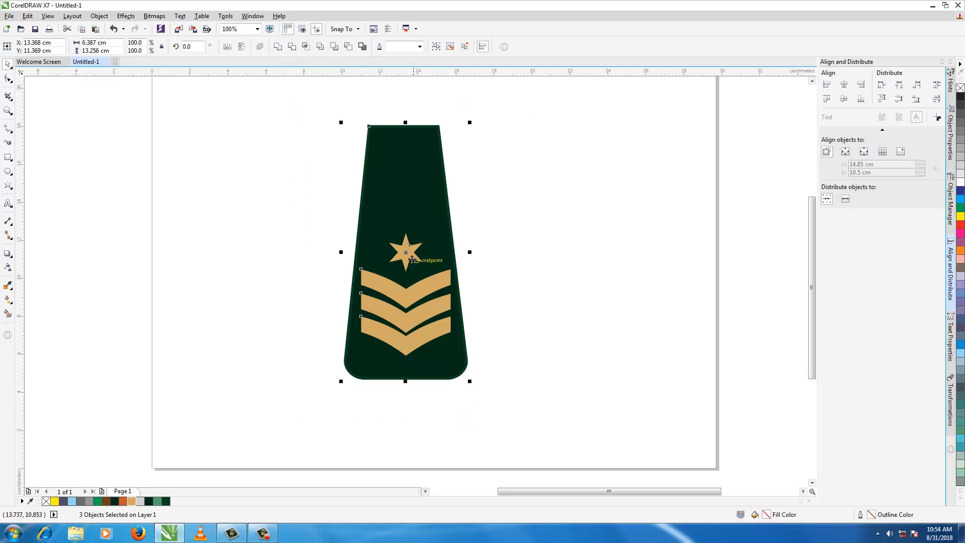
pyautogui.click(412, 259)
pyautogui.moveTo(469, 380); pyautogui.dragTo(318, 292)
pyautogui.click(342, 352)
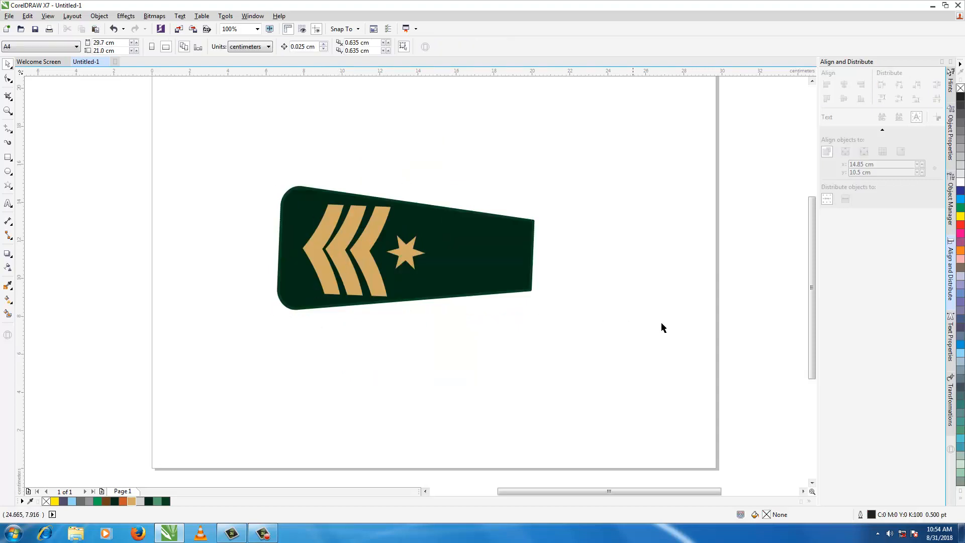
# - Move the whole insignia to about X 16.65, Y 14.19 cm and fine-tune its rotation until it lies level
pyautogui.scroll(2, 803, 325)
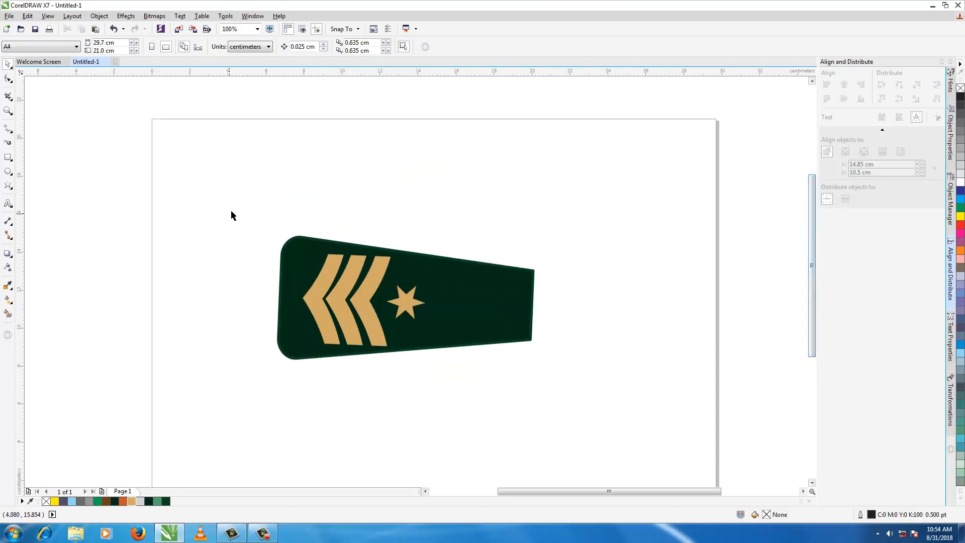
pyautogui.moveTo(234, 213); pyautogui.dragTo(590, 421)
pyautogui.moveTo(406, 301); pyautogui.dragTo(468, 249)
pyautogui.click(468, 249)
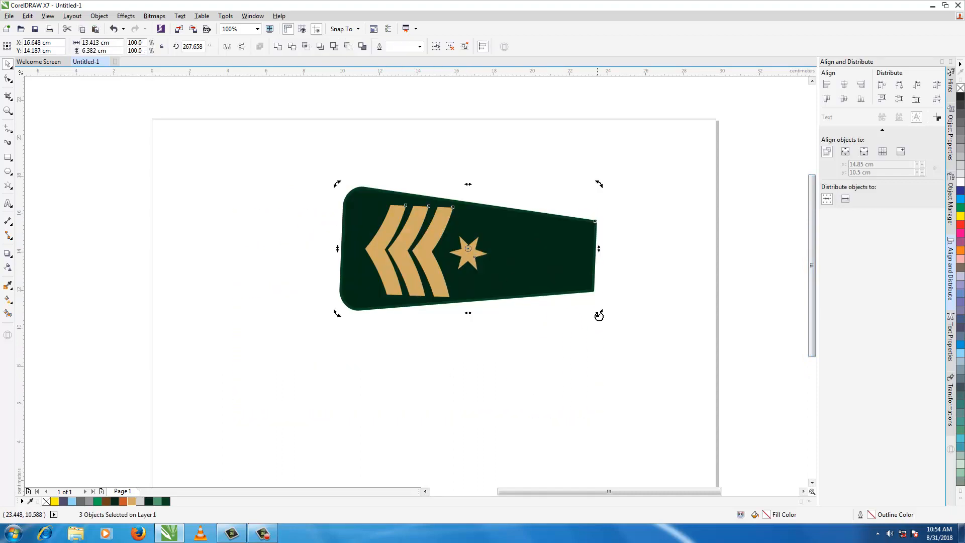
pyautogui.moveTo(598, 316); pyautogui.dragTo(602, 314)
pyautogui.click(568, 350)
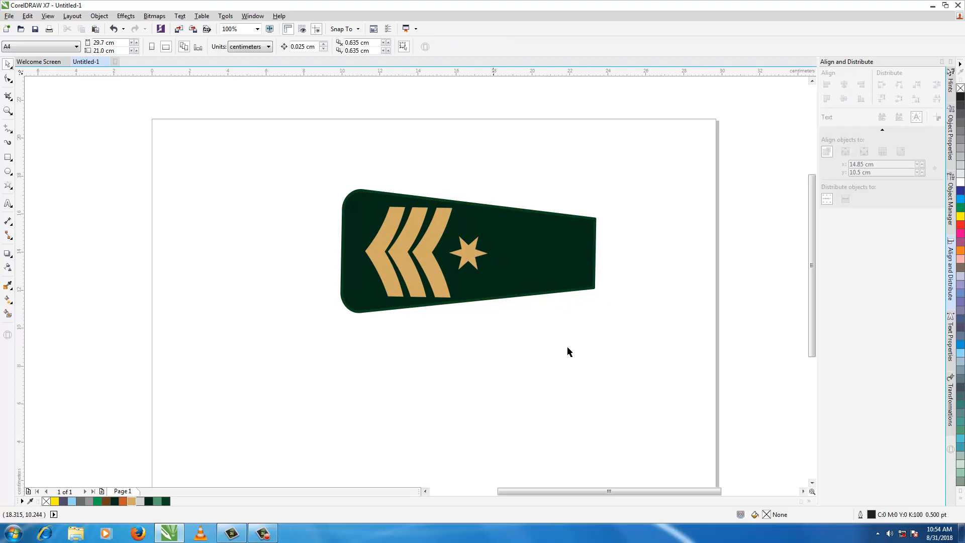
# - Draw a narrow upright bar about 0.4 by 3.44 cm with 0.159 cm rounded corners and place it across the insignia's narrow end
pyautogui.click(8, 158)
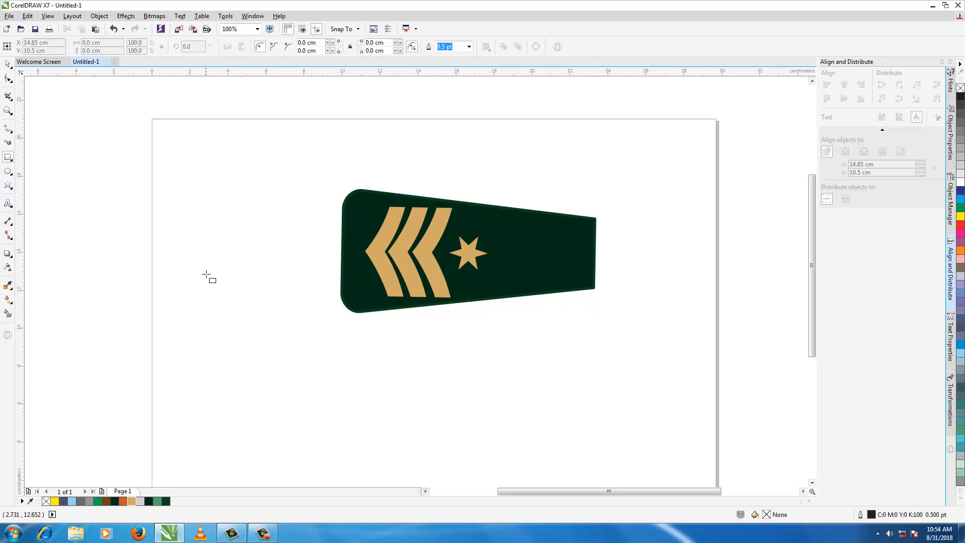
pyautogui.moveTo(206, 273); pyautogui.dragTo(214, 338)
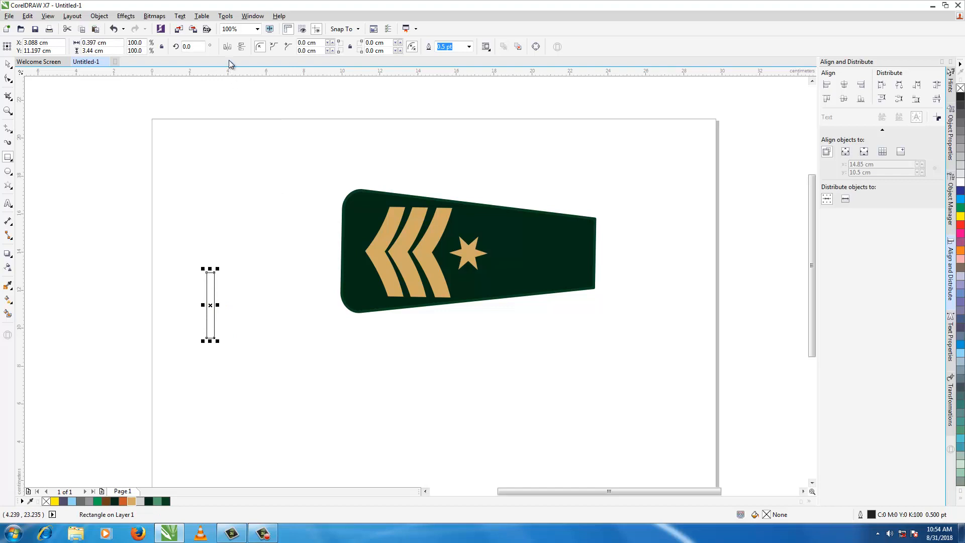
pyautogui.click(8, 79)
pyautogui.moveTo(207, 274); pyautogui.dragTo(539, 233)
pyautogui.click(8, 64)
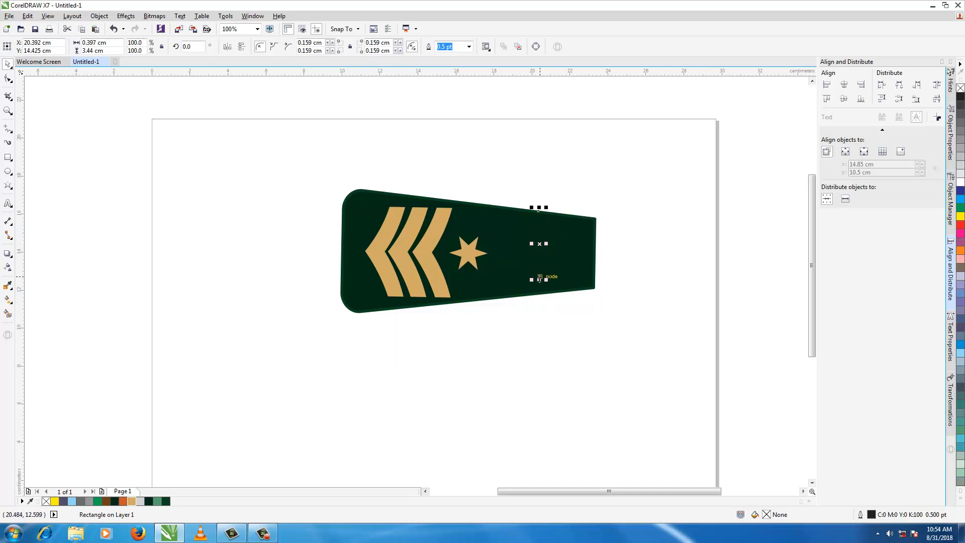
# - Stretch the bar in both directions to about 4.52 cm to span the insignia and fill it with gold
pyautogui.moveTo(539, 279); pyautogui.dragTo(540, 299)
pyautogui.moveTo(539, 207); pyautogui.dragTo(540, 204)
pyautogui.click(132, 501)
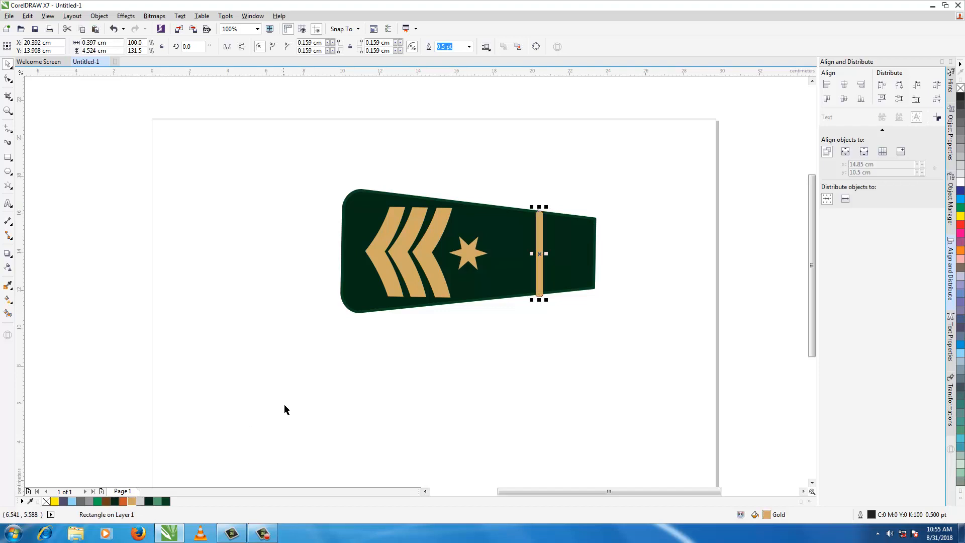
pyautogui.click(636, 318)
# - Shorten the gold bar's lower end to a height of about 4.4 cm and narrow the bar to about 0.29 cm
pyautogui.scroll(1, 549, 260)
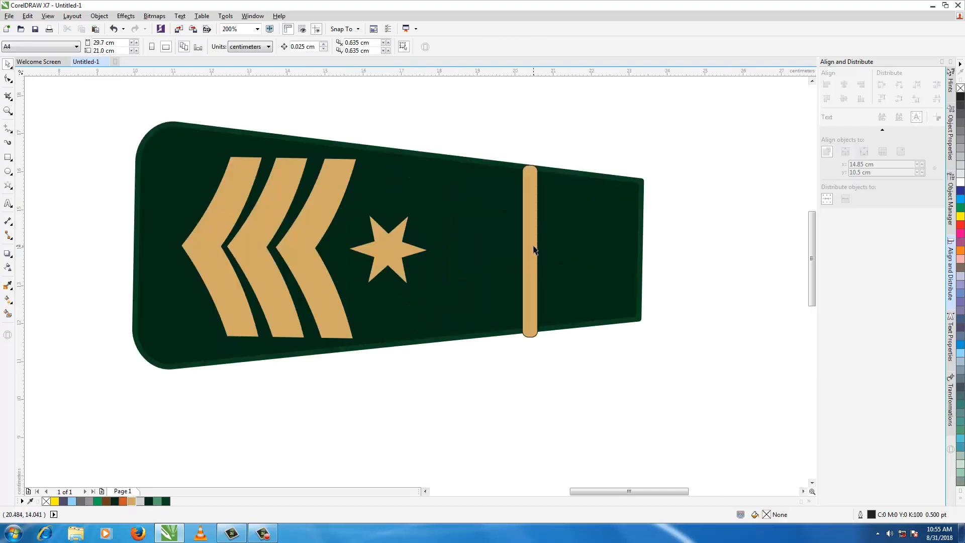
pyautogui.click(535, 250)
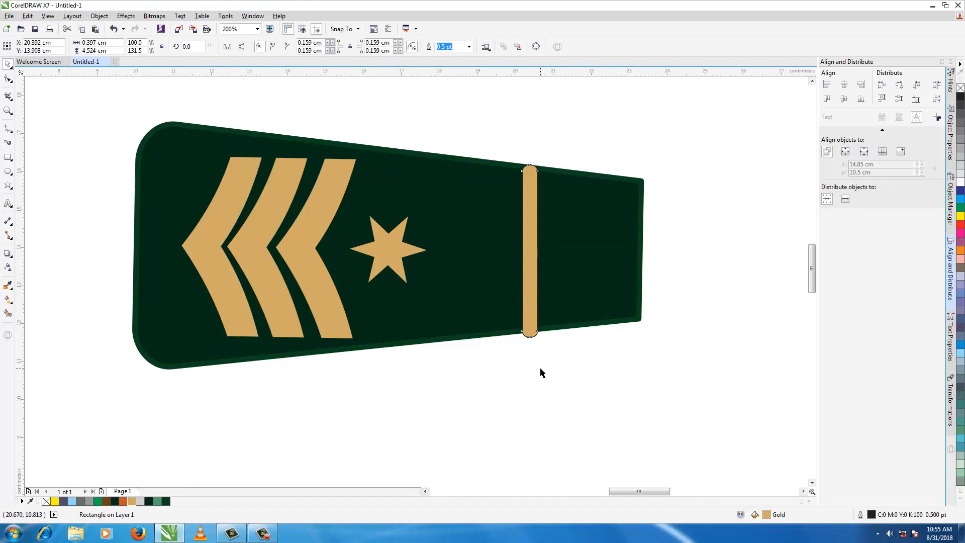
pyautogui.scroll(1, 539, 367)
pyautogui.moveTo(518, 304); pyautogui.dragTo(518, 299)
pyautogui.scroll(-1, 583, 328)
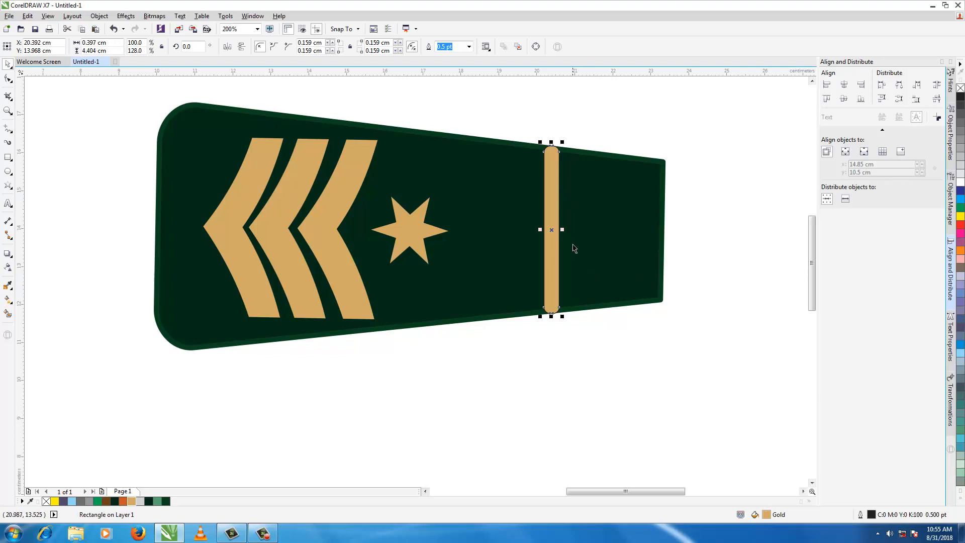
pyautogui.moveTo(562, 229); pyautogui.dragTo(563, 229)
pyautogui.moveTo(563, 229)
pyautogui.mouseDown()
pyautogui.moveTo(551, 229)
pyautogui.moveTo(563, 232)
pyautogui.mouseUp()
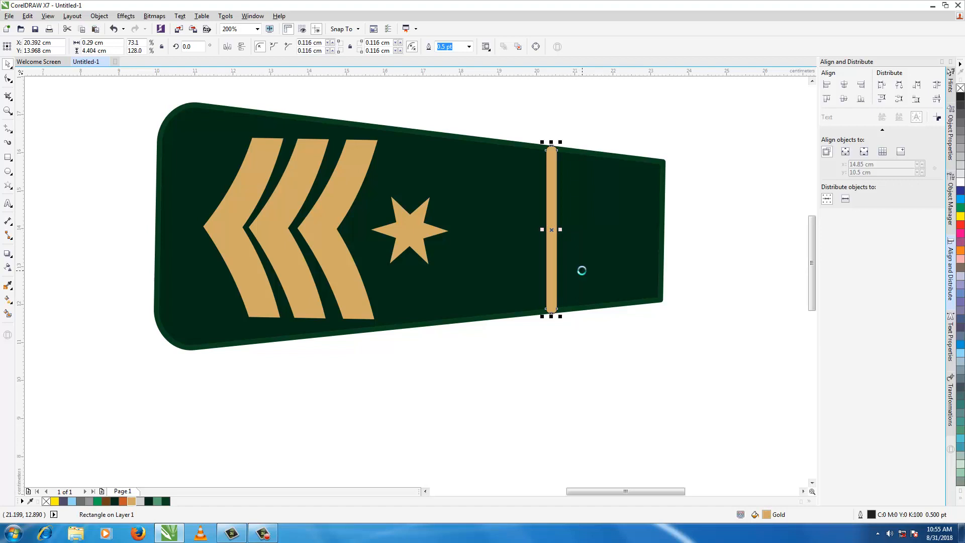
# - Duplicate the gold bar and nudge the copy towards the narrow end, to about X 20.75 cm
pyautogui.press('+')
pyautogui.press('Right')
pyautogui.press('Right')
pyautogui.press('Right')
pyautogui.press('Right')
pyautogui.press('Right')
pyautogui.press('Right')
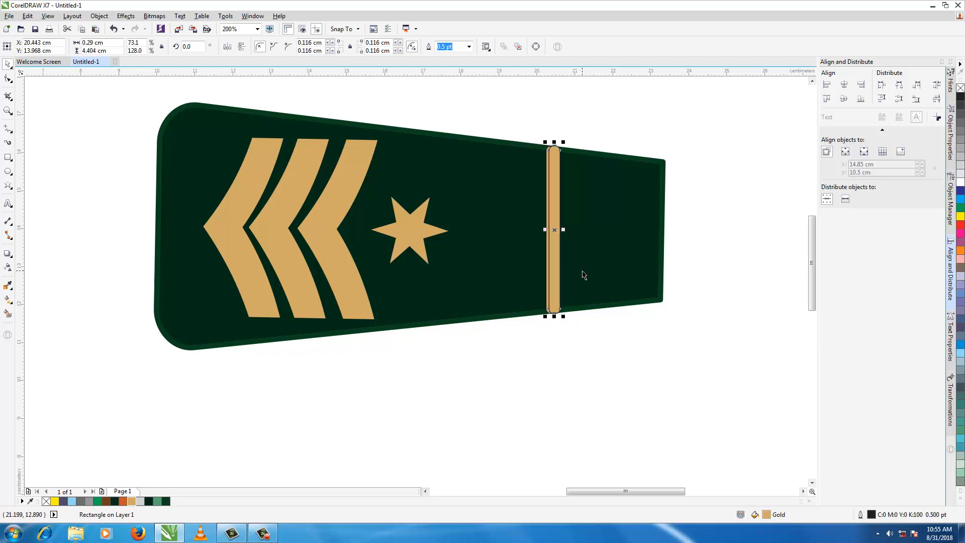
pyautogui.hotkey('ctrl', 'Right')
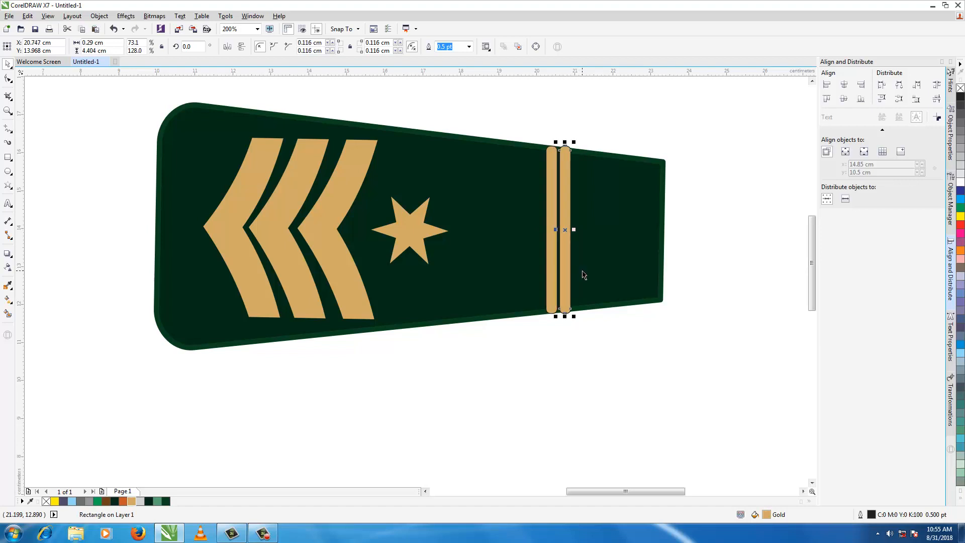
# - Move the duplicate bar to the star side of the original, at about X 20 cm
pyautogui.moveTo(511, 96); pyautogui.dragTo(580, 339)
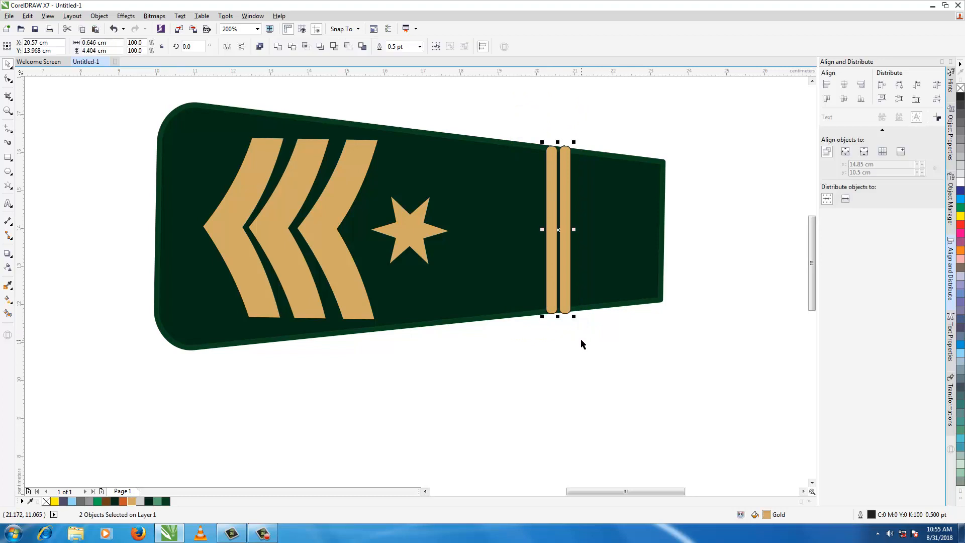
pyautogui.click(574, 239)
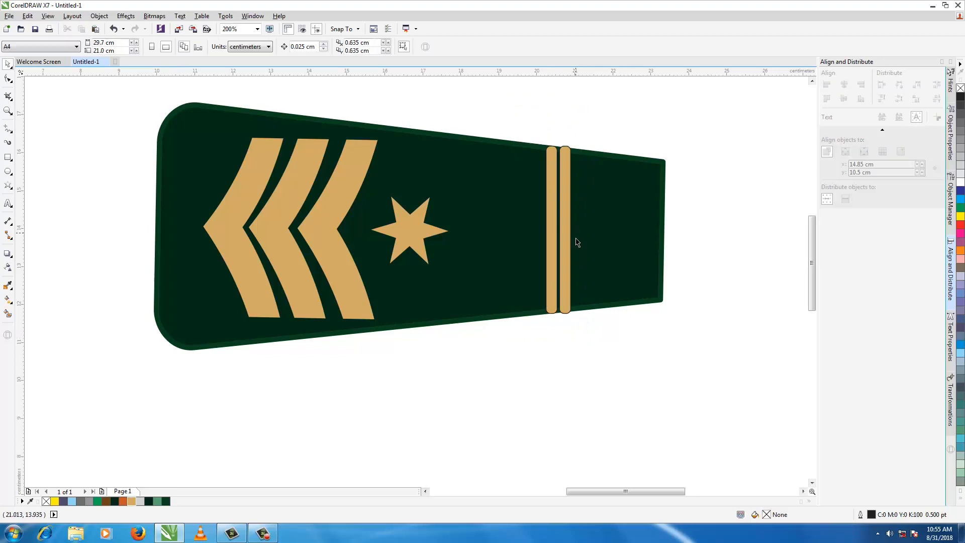
pyautogui.moveTo(569, 238); pyautogui.dragTo(542, 237)
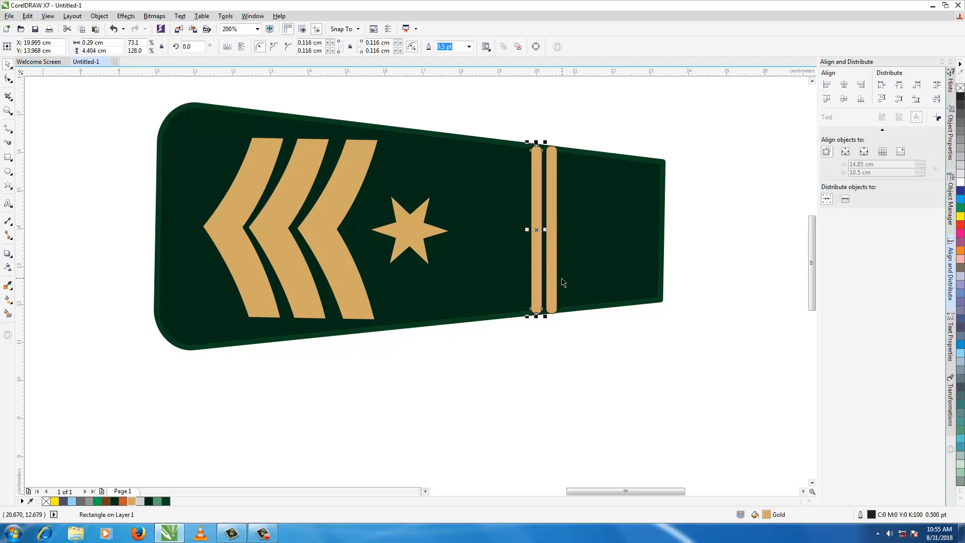
pyautogui.click(580, 351)
# - Remove the outline from both gold bars
pyautogui.moveTo(505, 120); pyautogui.dragTo(609, 355)
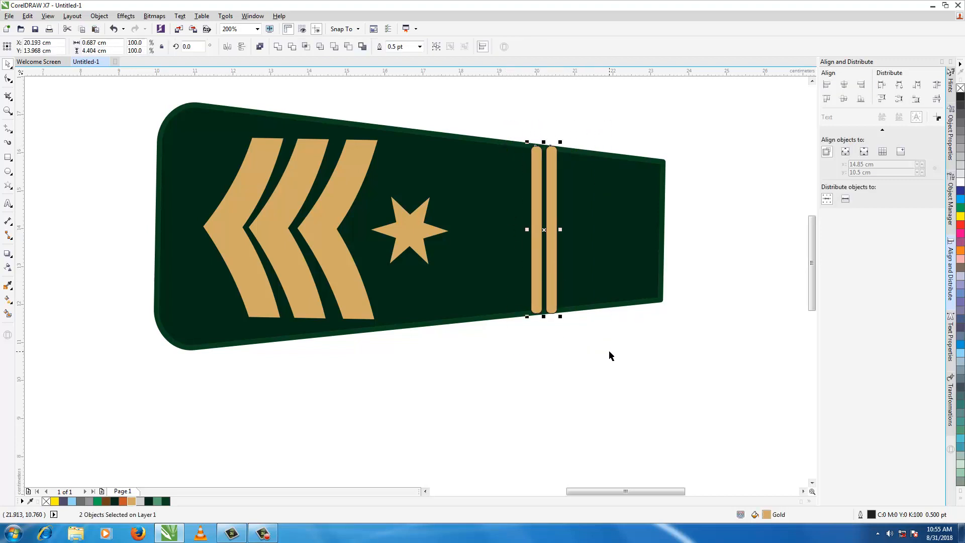
pyautogui.rightClick(961, 88)
pyautogui.click(767, 241)
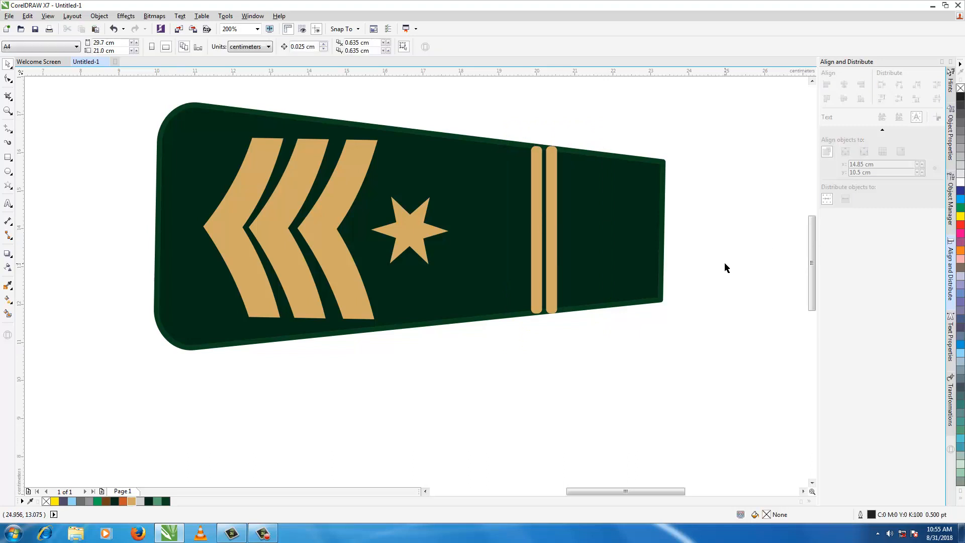
# - Draw a circle about 1.06 cm in diameter below the insignia and give it a gold fill without an outline
pyautogui.click(9, 172)
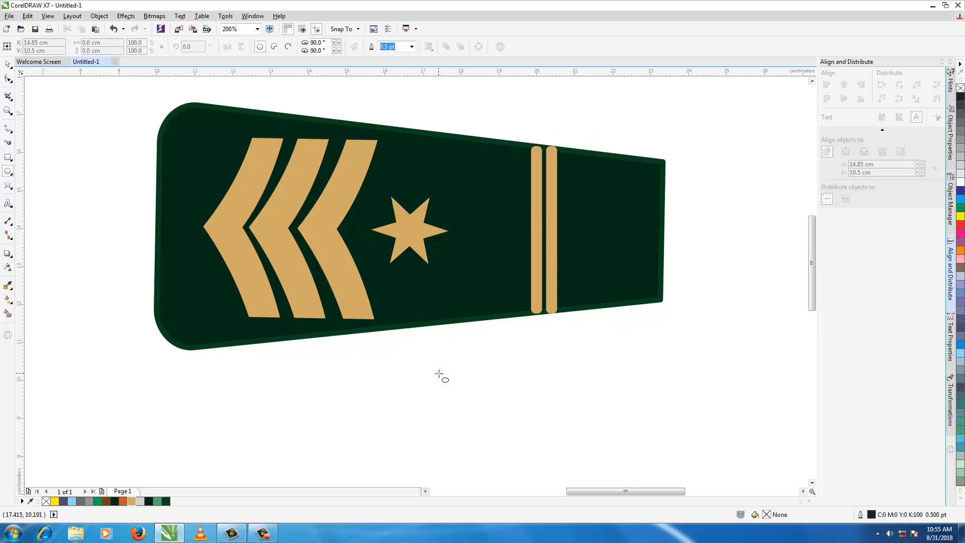
pyautogui.moveTo(438, 374); pyautogui.dragTo(445, 395)
pyautogui.click(133, 501)
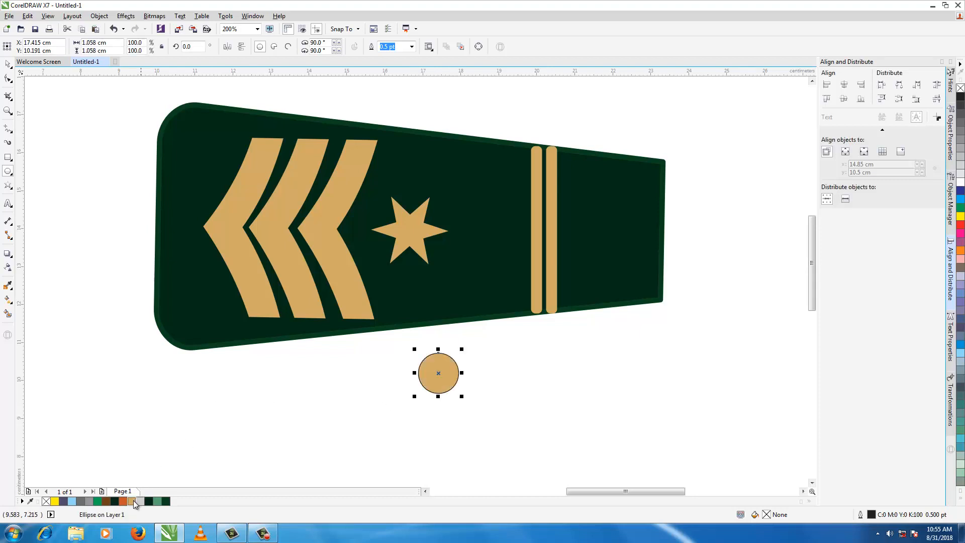
pyautogui.rightClick(960, 89)
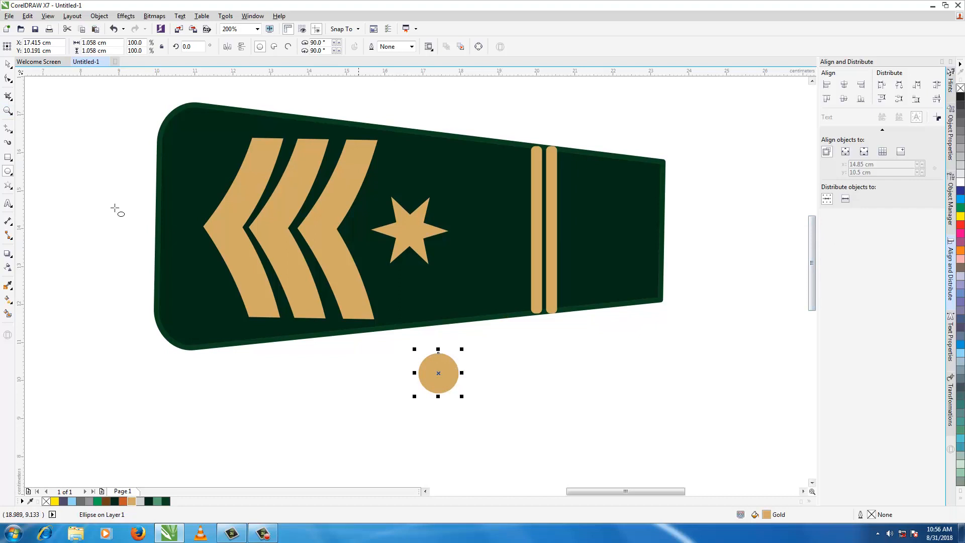
pyautogui.click(9, 68)
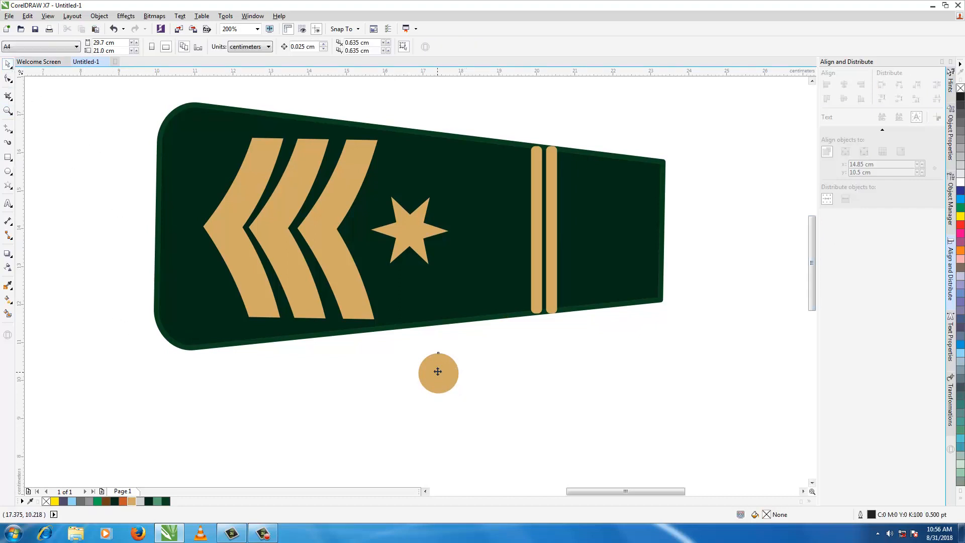
# - Move the gold circle onto the middle of the two bars, centred at about X 20.22 cm, Y 14.05 cm
pyautogui.moveTo(438, 372); pyautogui.dragTo(546, 226)
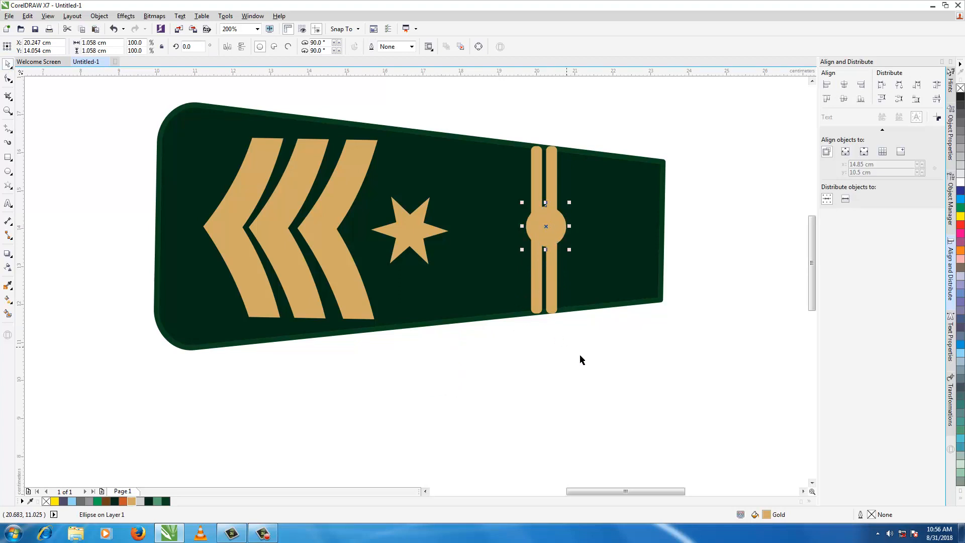
pyautogui.hotkey('ctrl', 'Left')
pyautogui.hotkey('ctrl', 'Down')
pyautogui.hotkey('ctrl', 'Up')
# - Make a concentric copy of the gold circle scaled to 90% and fill it with darker gold C27 M38 Y80 K3
pyautogui.scroll(1, 585, 270)
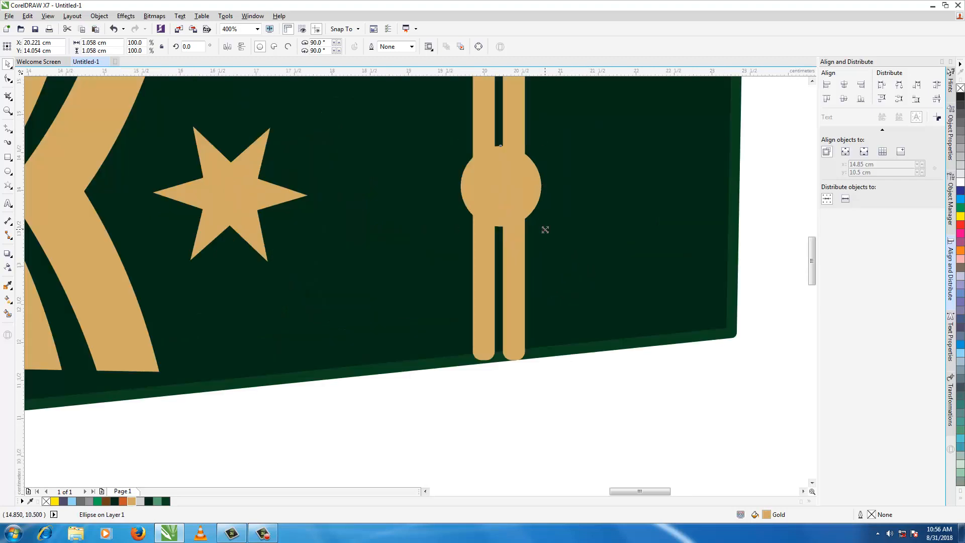
pyautogui.moveTo(545, 230); pyautogui.dragTo(544, 226)
pyautogui.doubleClick(767, 513)
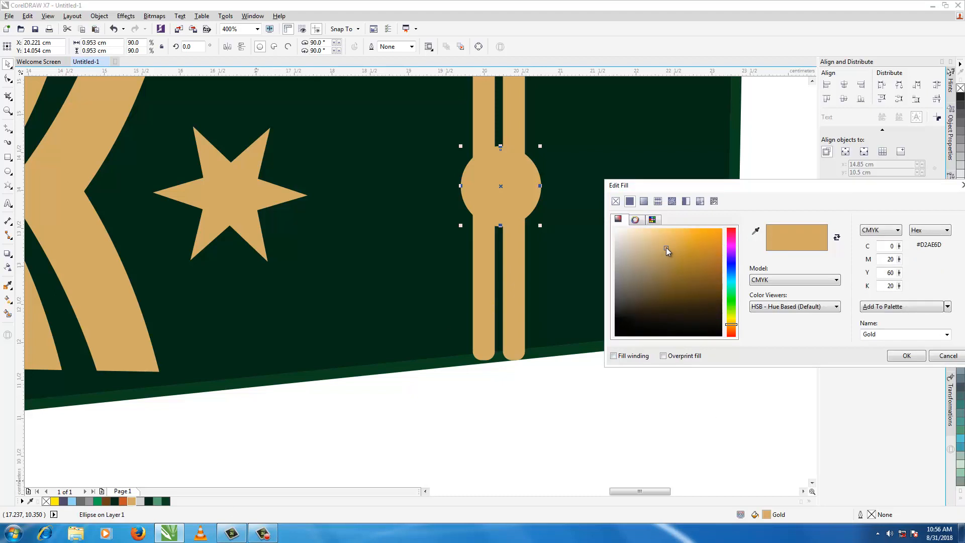
pyautogui.moveTo(665, 247)
pyautogui.mouseDown()
pyautogui.moveTo(656, 245)
pyautogui.moveTo(670, 257)
pyautogui.mouseUp()
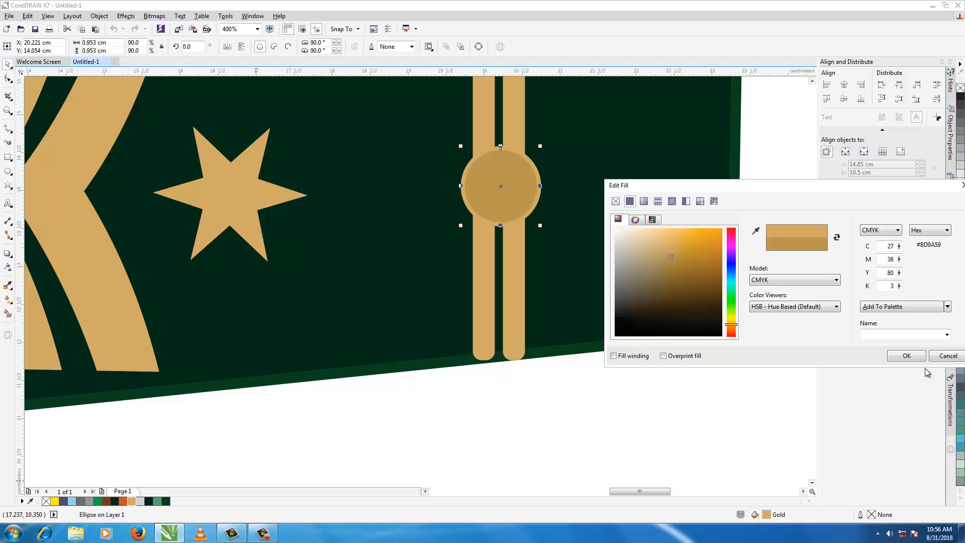
pyautogui.click(906, 355)
pyautogui.scroll(-1, 741, 306)
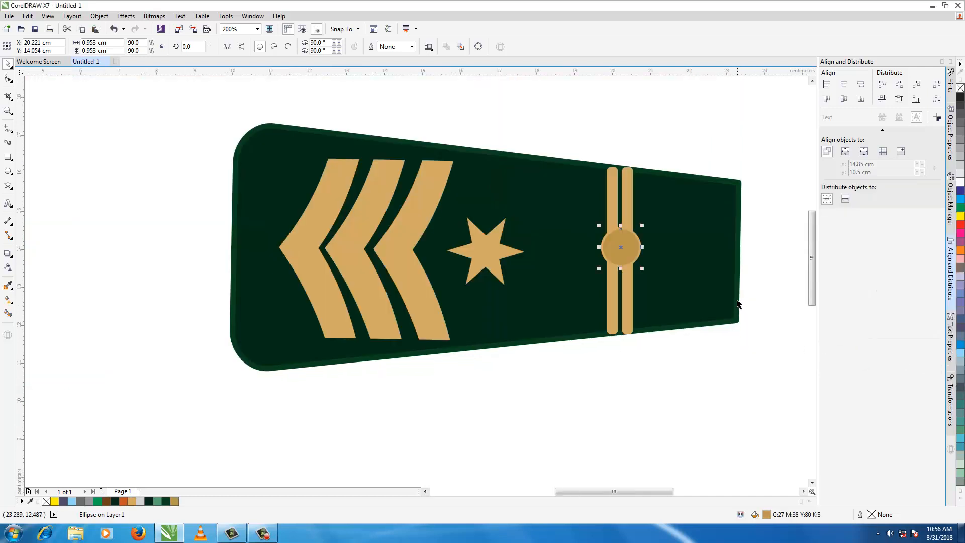
pyautogui.scroll(1, 692, 240)
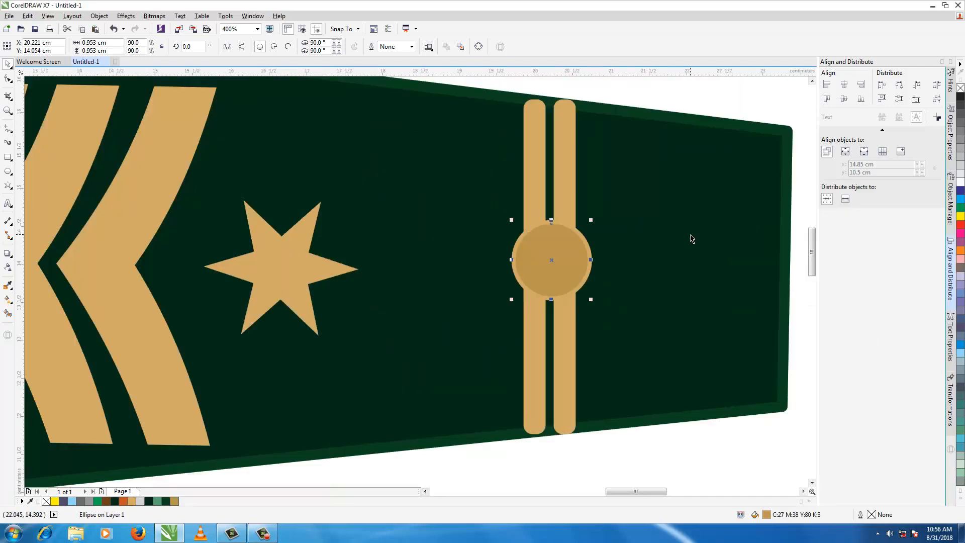
pyautogui.scroll(-1, 692, 239)
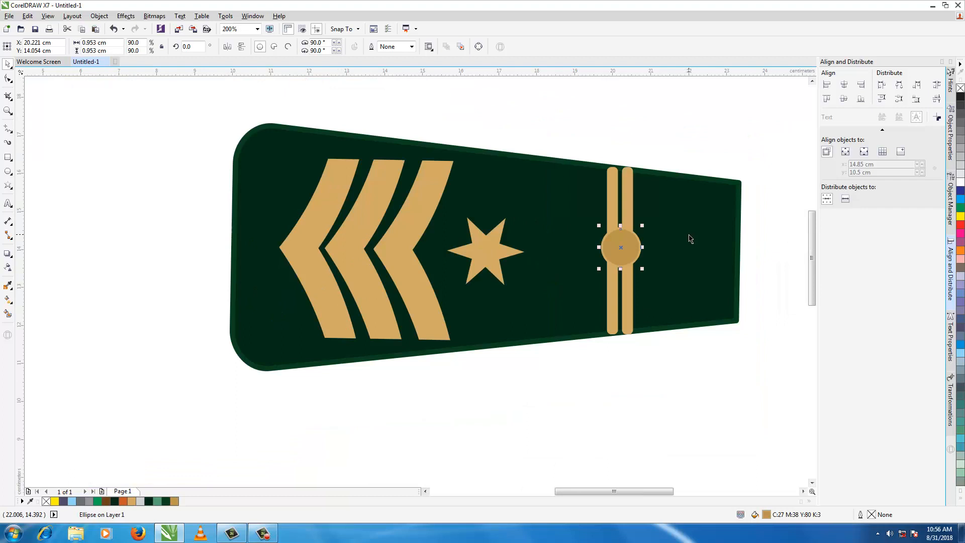
pyautogui.click(698, 338)
# - Group all the objects of the insignia
pyautogui.scroll(-1, 688, 334)
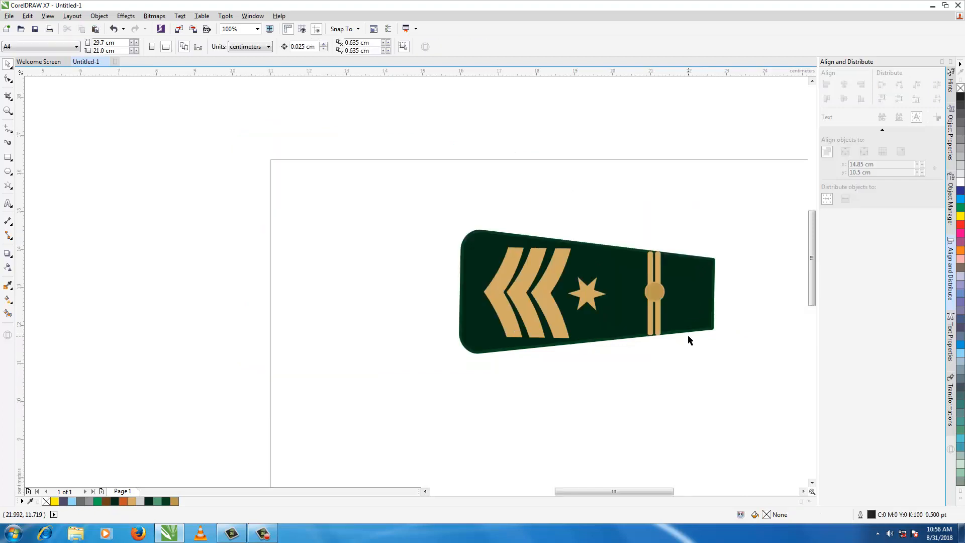
pyautogui.scroll(1, 687, 334)
pyautogui.scroll(-1, 687, 334)
pyautogui.scroll(1, 687, 334)
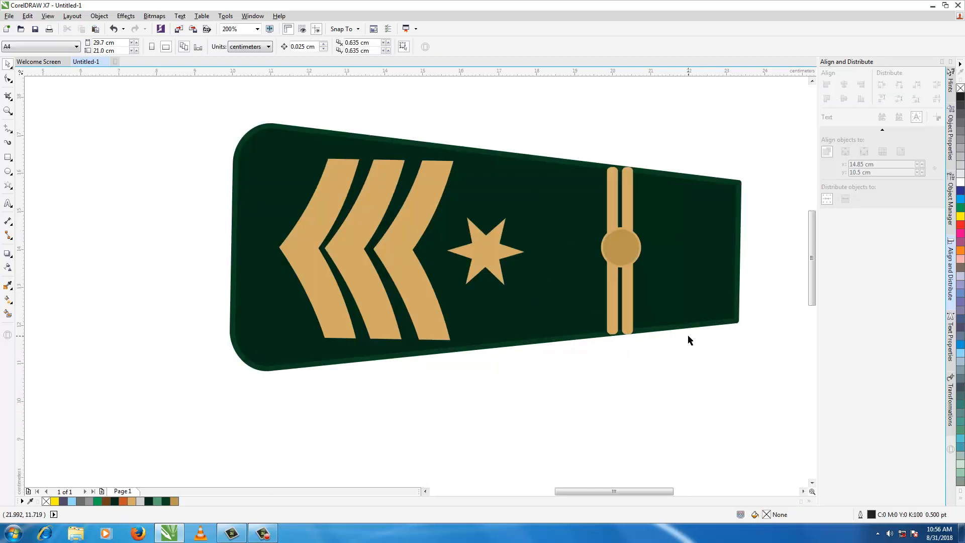
pyautogui.scroll(-1, 687, 333)
pyautogui.moveTo(622, 491); pyautogui.dragTo(671, 483)
pyautogui.moveTo(813, 190); pyautogui.dragTo(821, 212)
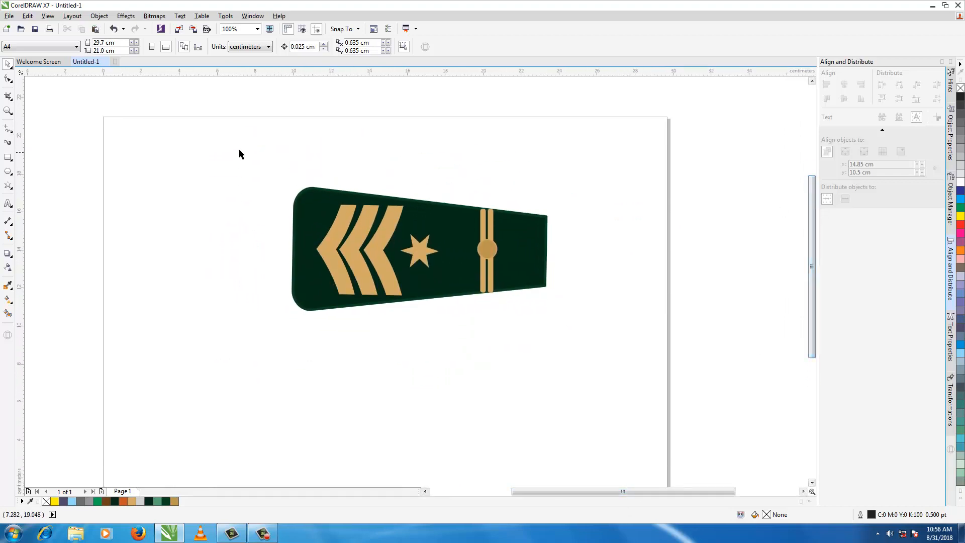
pyautogui.moveTo(239, 152); pyautogui.dragTo(596, 339)
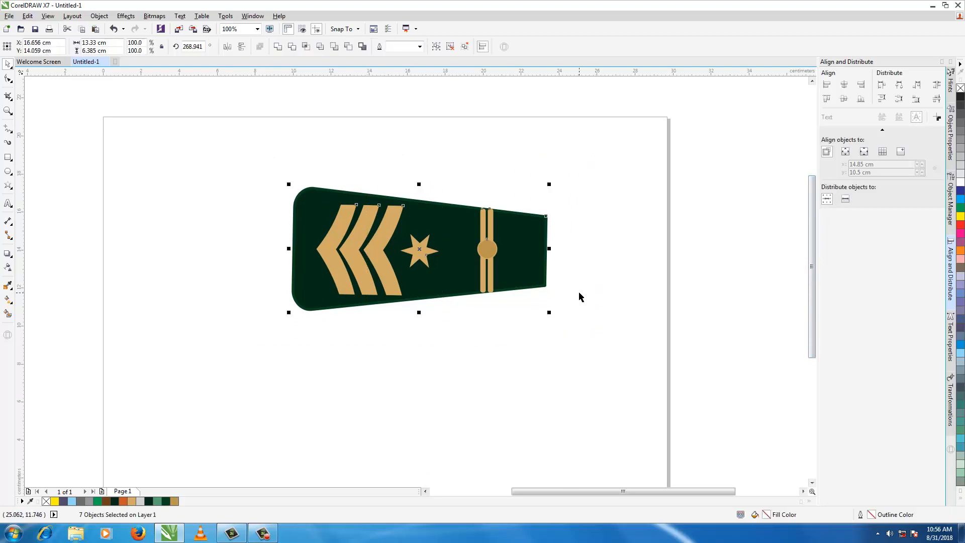
pyautogui.click(436, 46)
# - Move the grouped insignia nearer the middle of the page, to about X 15.61 cm, Y 12.57 cm
pyautogui.click(418, 247)
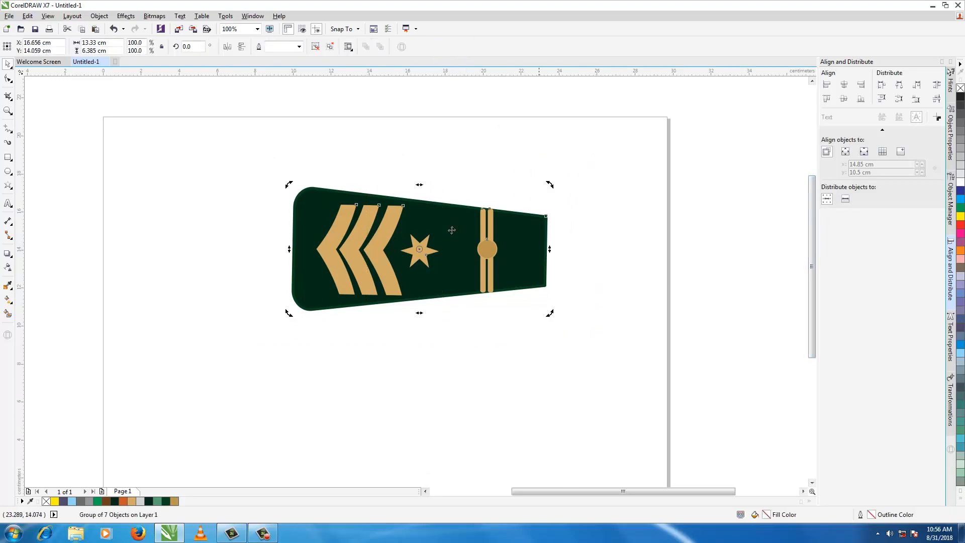
pyautogui.click(419, 247)
pyautogui.moveTo(404, 246); pyautogui.dragTo(394, 269)
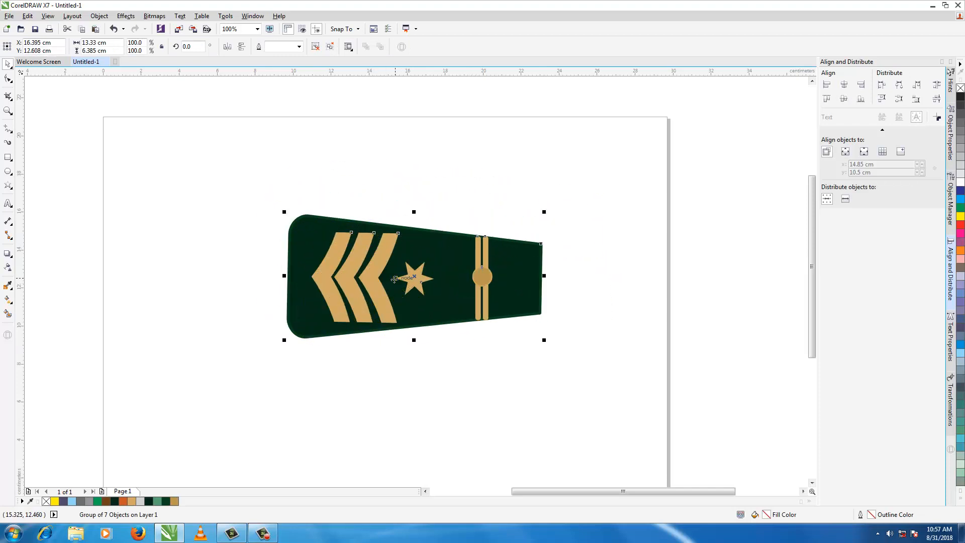
pyautogui.press('Escape')
pyautogui.moveTo(528, 491); pyautogui.dragTo(509, 487)
pyautogui.click(448, 305)
pyautogui.moveTo(449, 306); pyautogui.dragTo(435, 307)
pyautogui.click(477, 366)
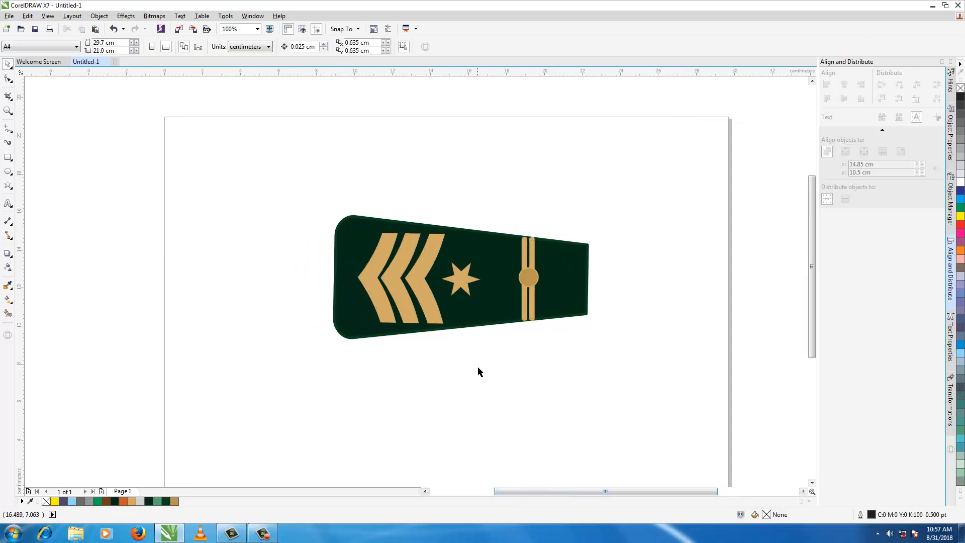
pyautogui.click(434, 276)
pyautogui.click(458, 278)
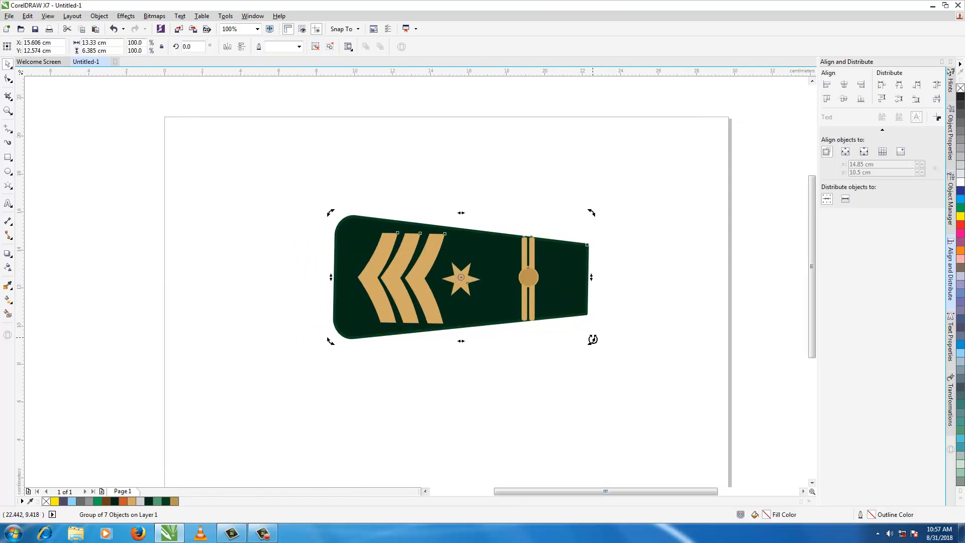
pyautogui.moveTo(588, 338); pyautogui.dragTo(592, 340)
pyautogui.click(536, 328)
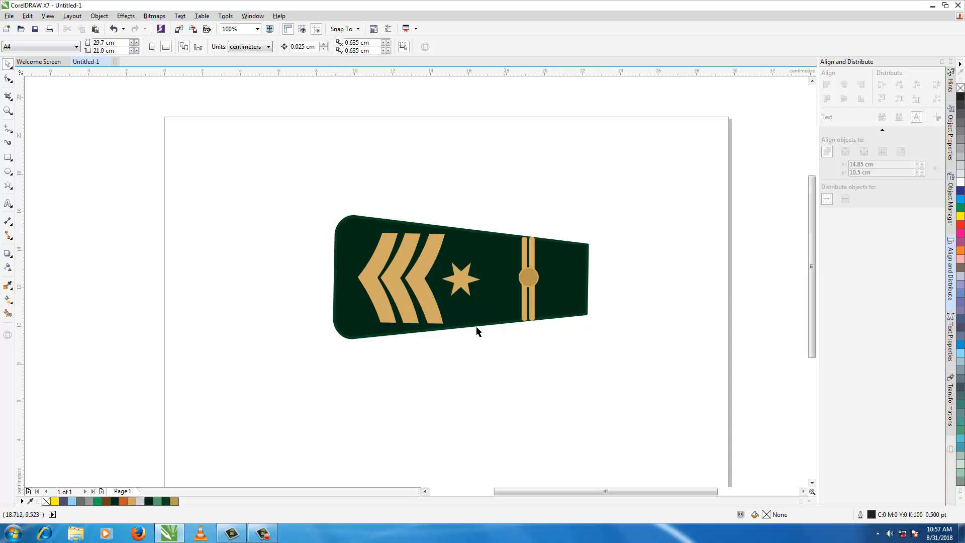
# - Ungroup the insignia into its separate objects
pyautogui.click(473, 278)
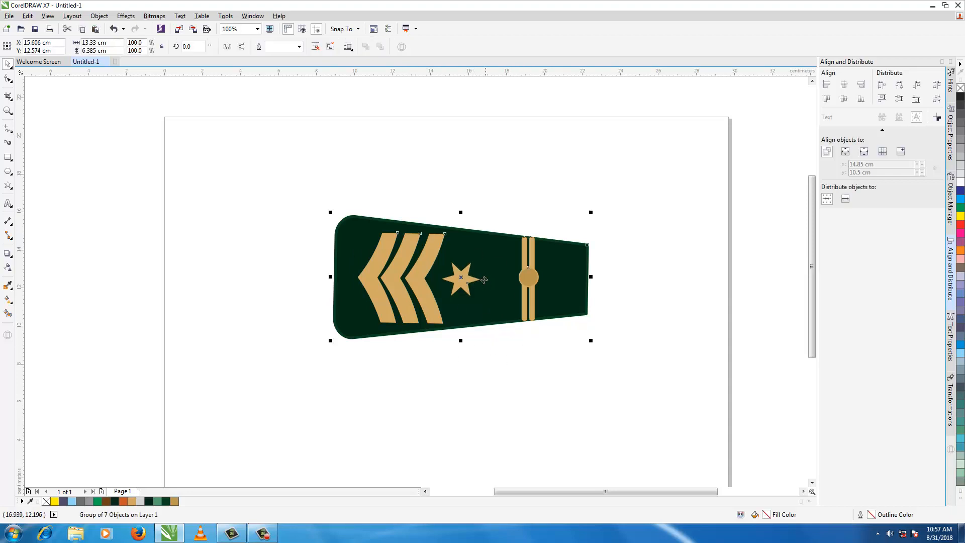
pyautogui.click(316, 47)
pyautogui.click(291, 216)
# - Add a light olive drop shadow to the six-pointed star, offset vertically by about -0.134 cm
pyautogui.click(460, 284)
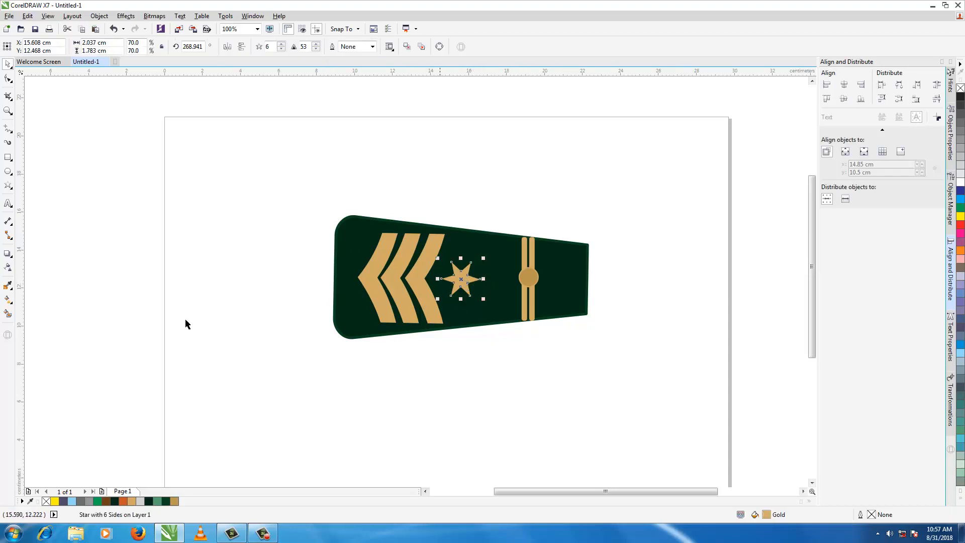
pyautogui.click(8, 254)
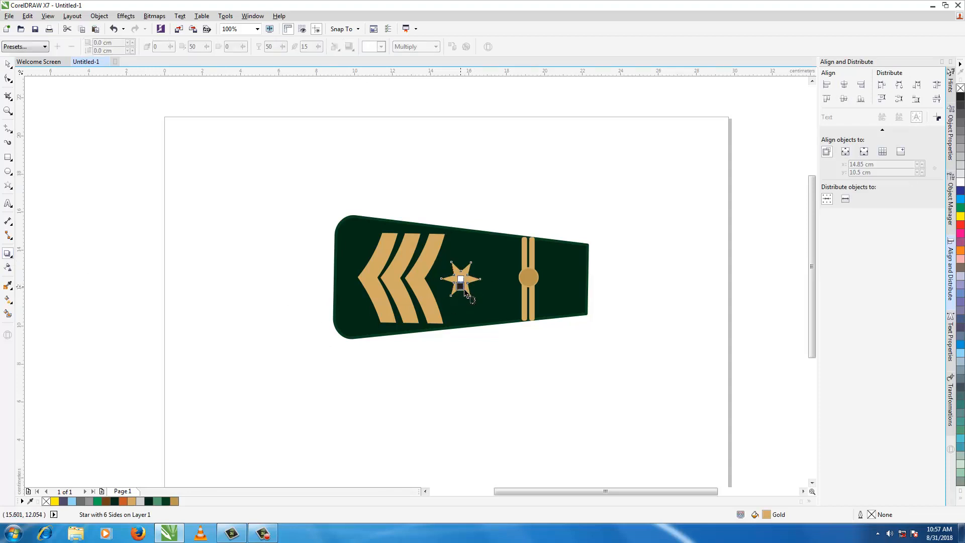
pyautogui.moveTo(464, 293); pyautogui.dragTo(460, 294)
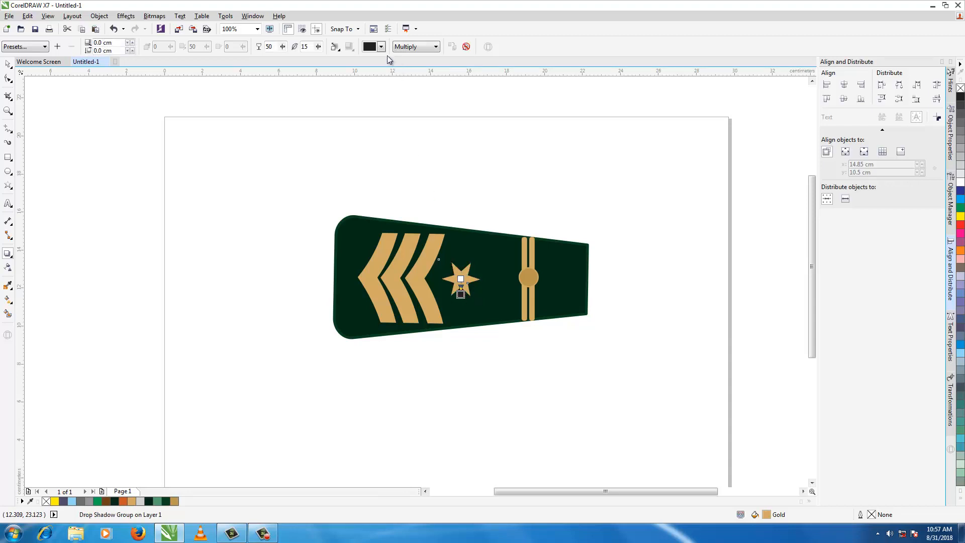
pyautogui.click(382, 47)
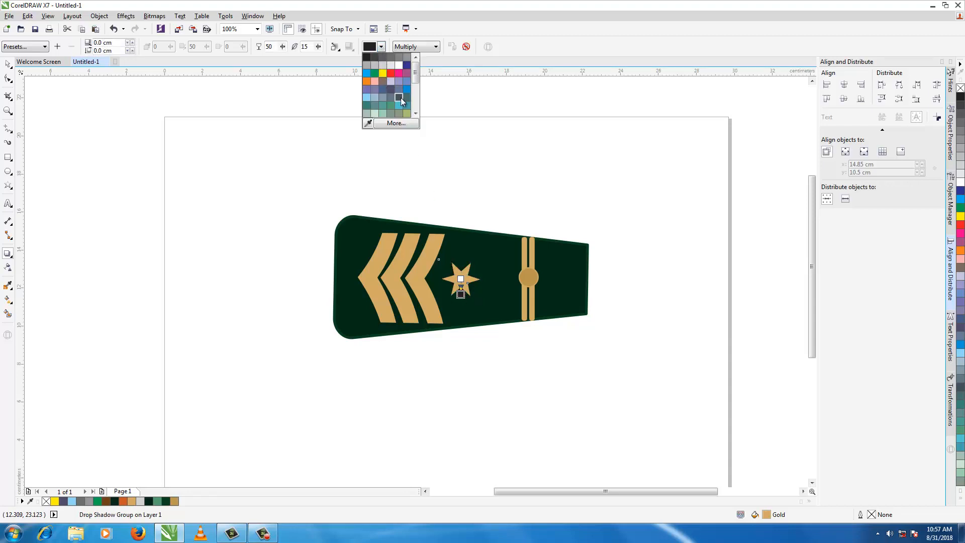
pyautogui.click(407, 111)
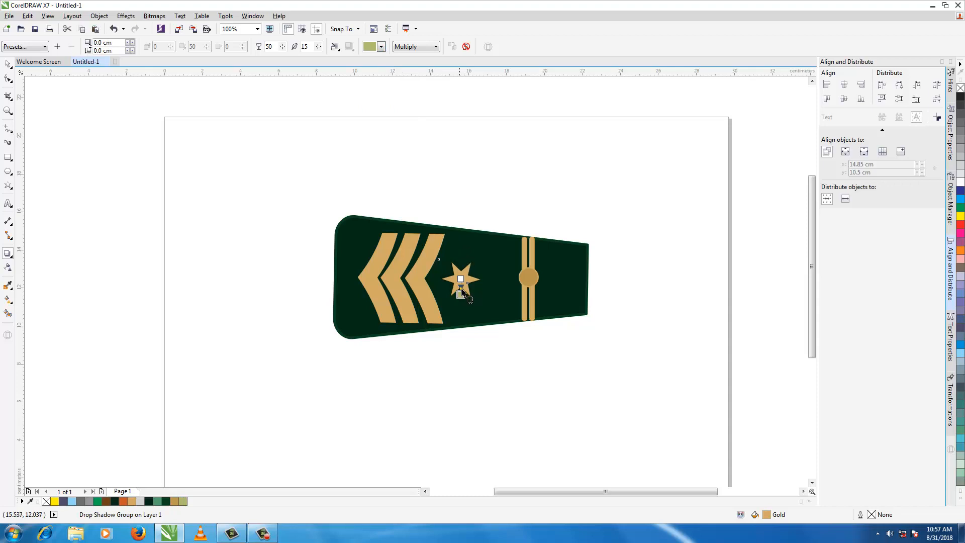
pyautogui.moveTo(460, 294); pyautogui.dragTo(460, 298)
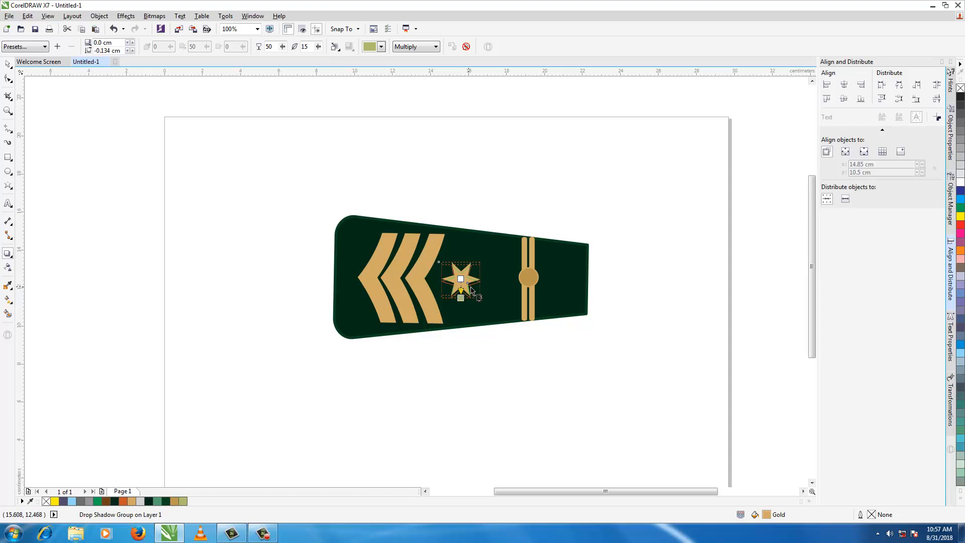
pyautogui.click(8, 64)
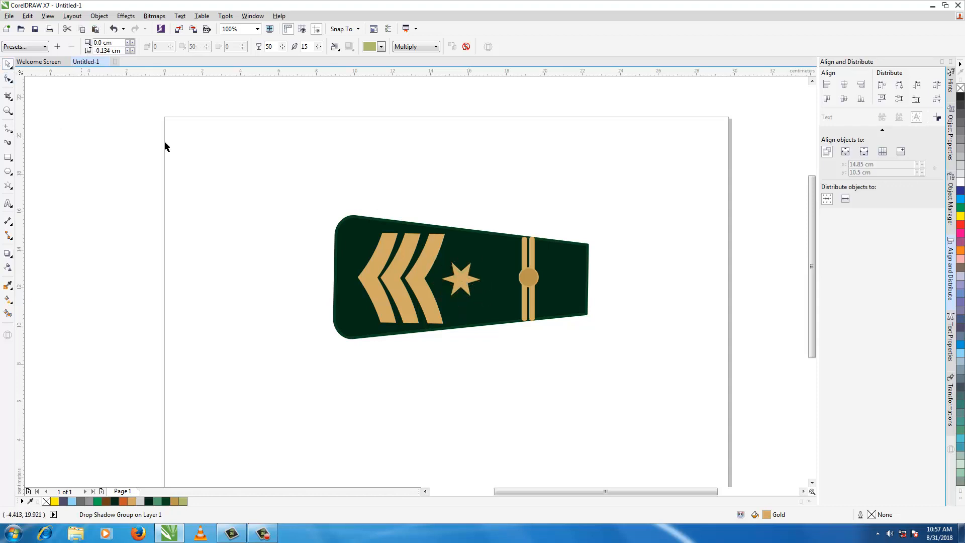
pyautogui.click(165, 146)
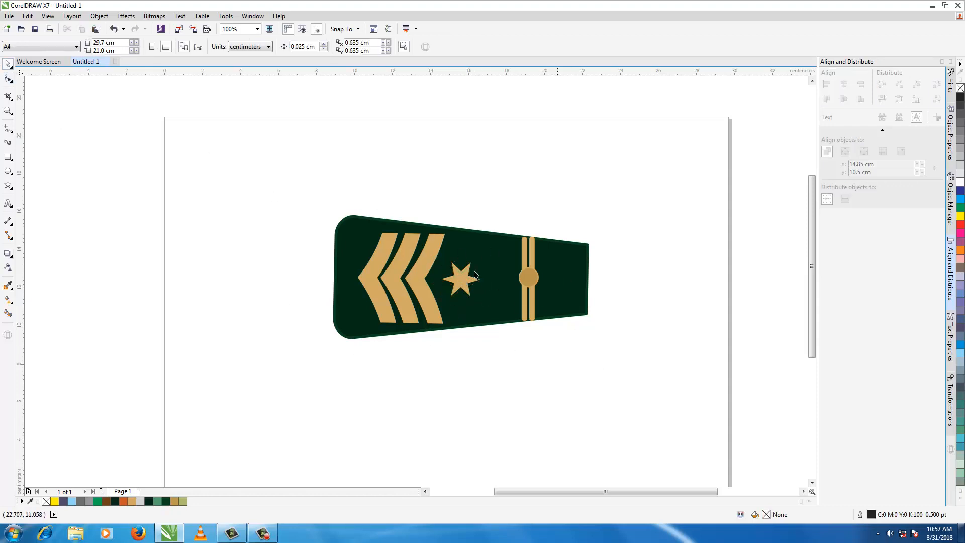